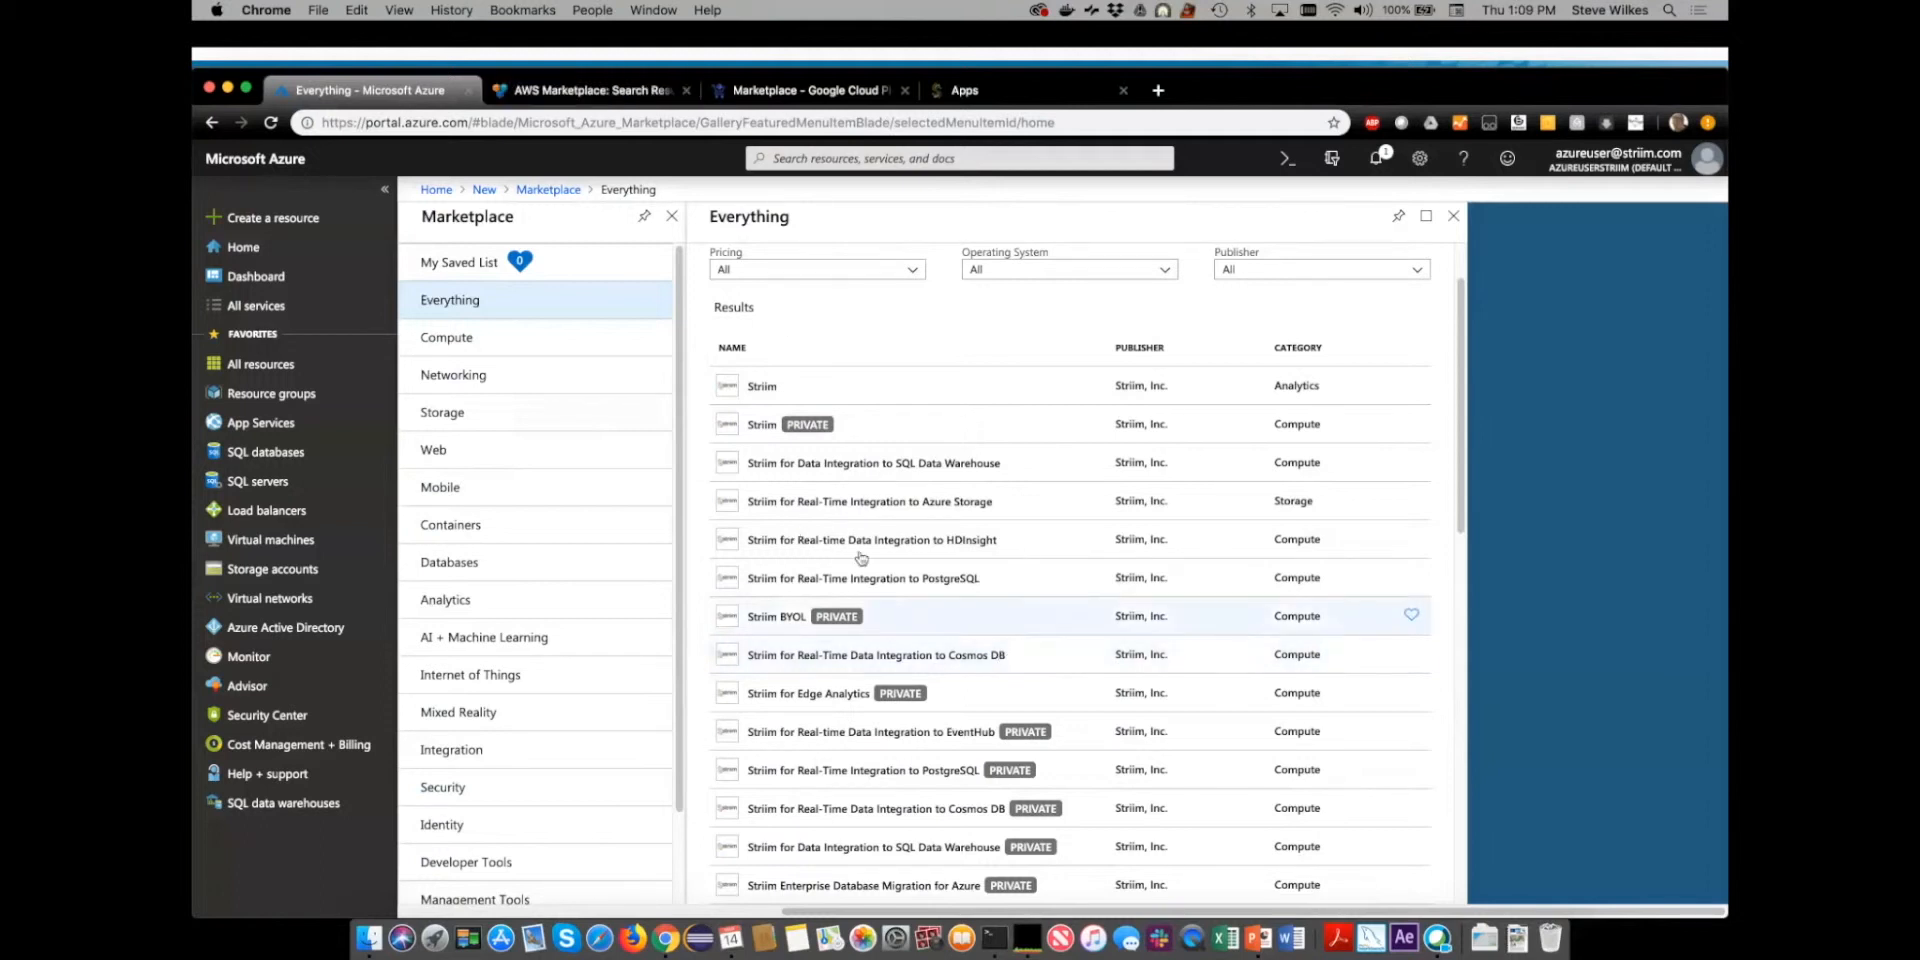
- Review the Striim listings in the AWS Marketplace and the Google Cloud Marketplace
left_click(590, 90)
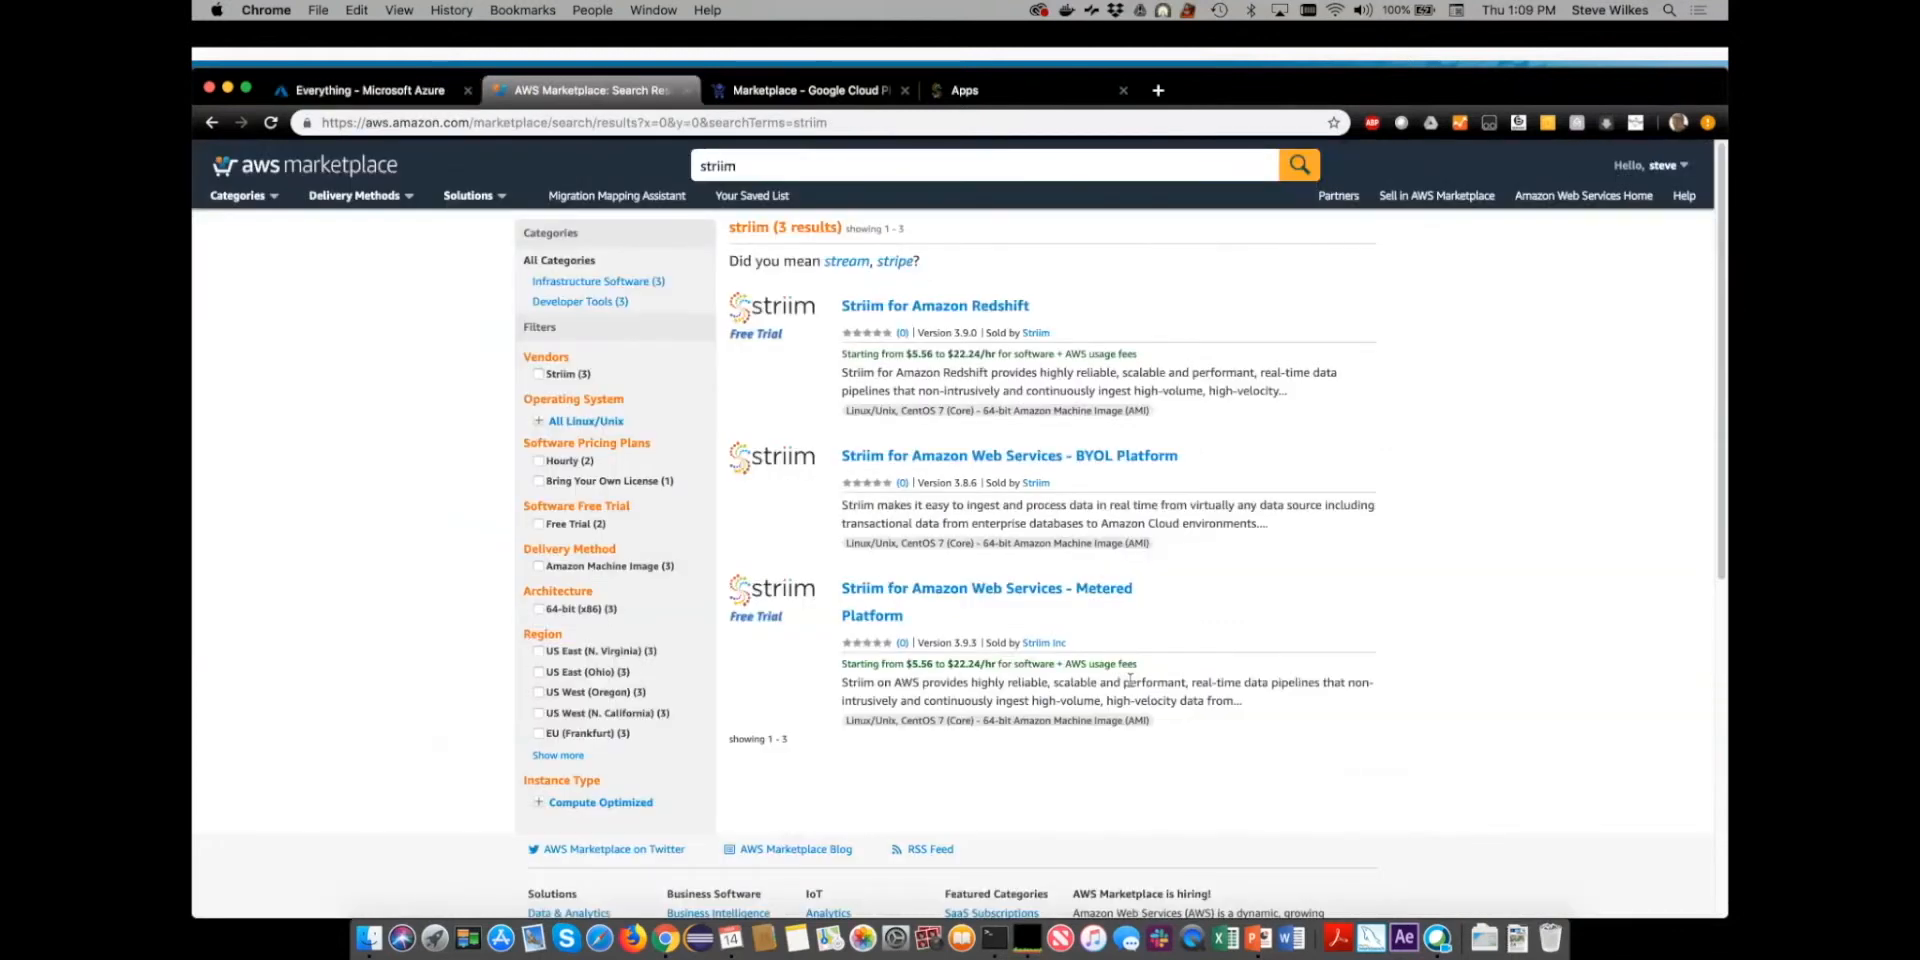
scroll(1089, 605, "up", 1)
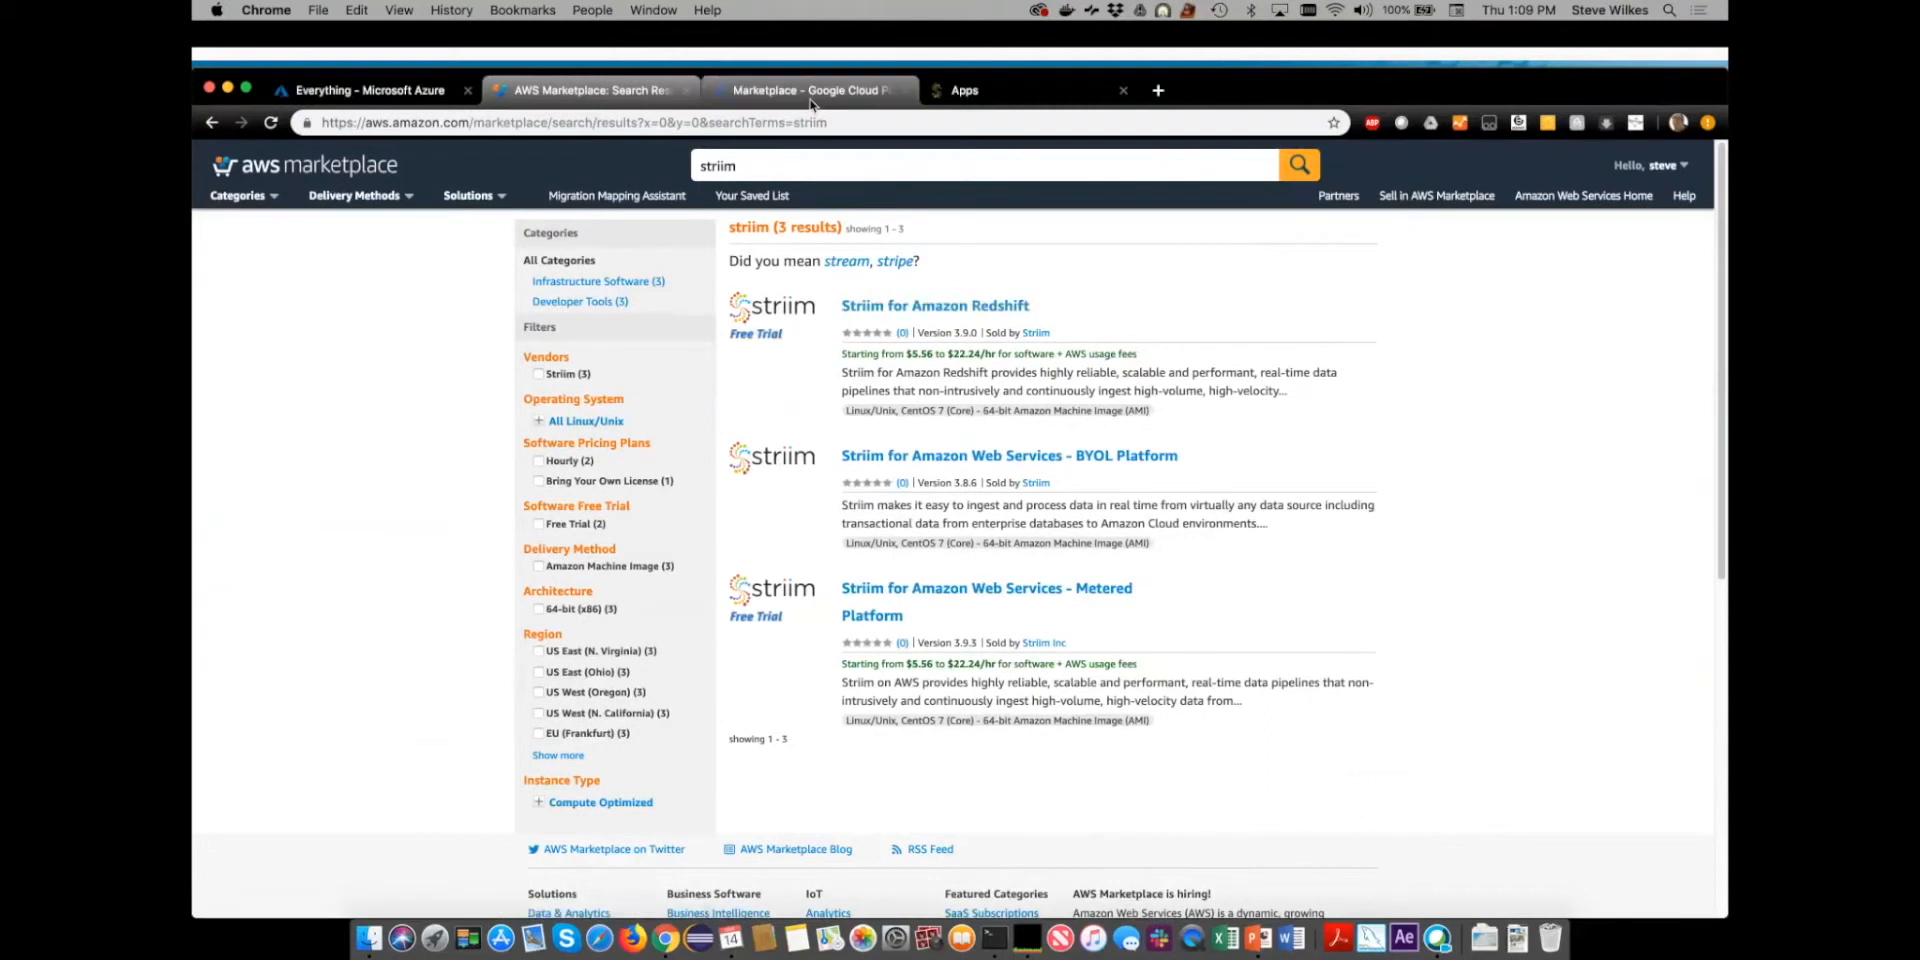
left_click(799, 90)
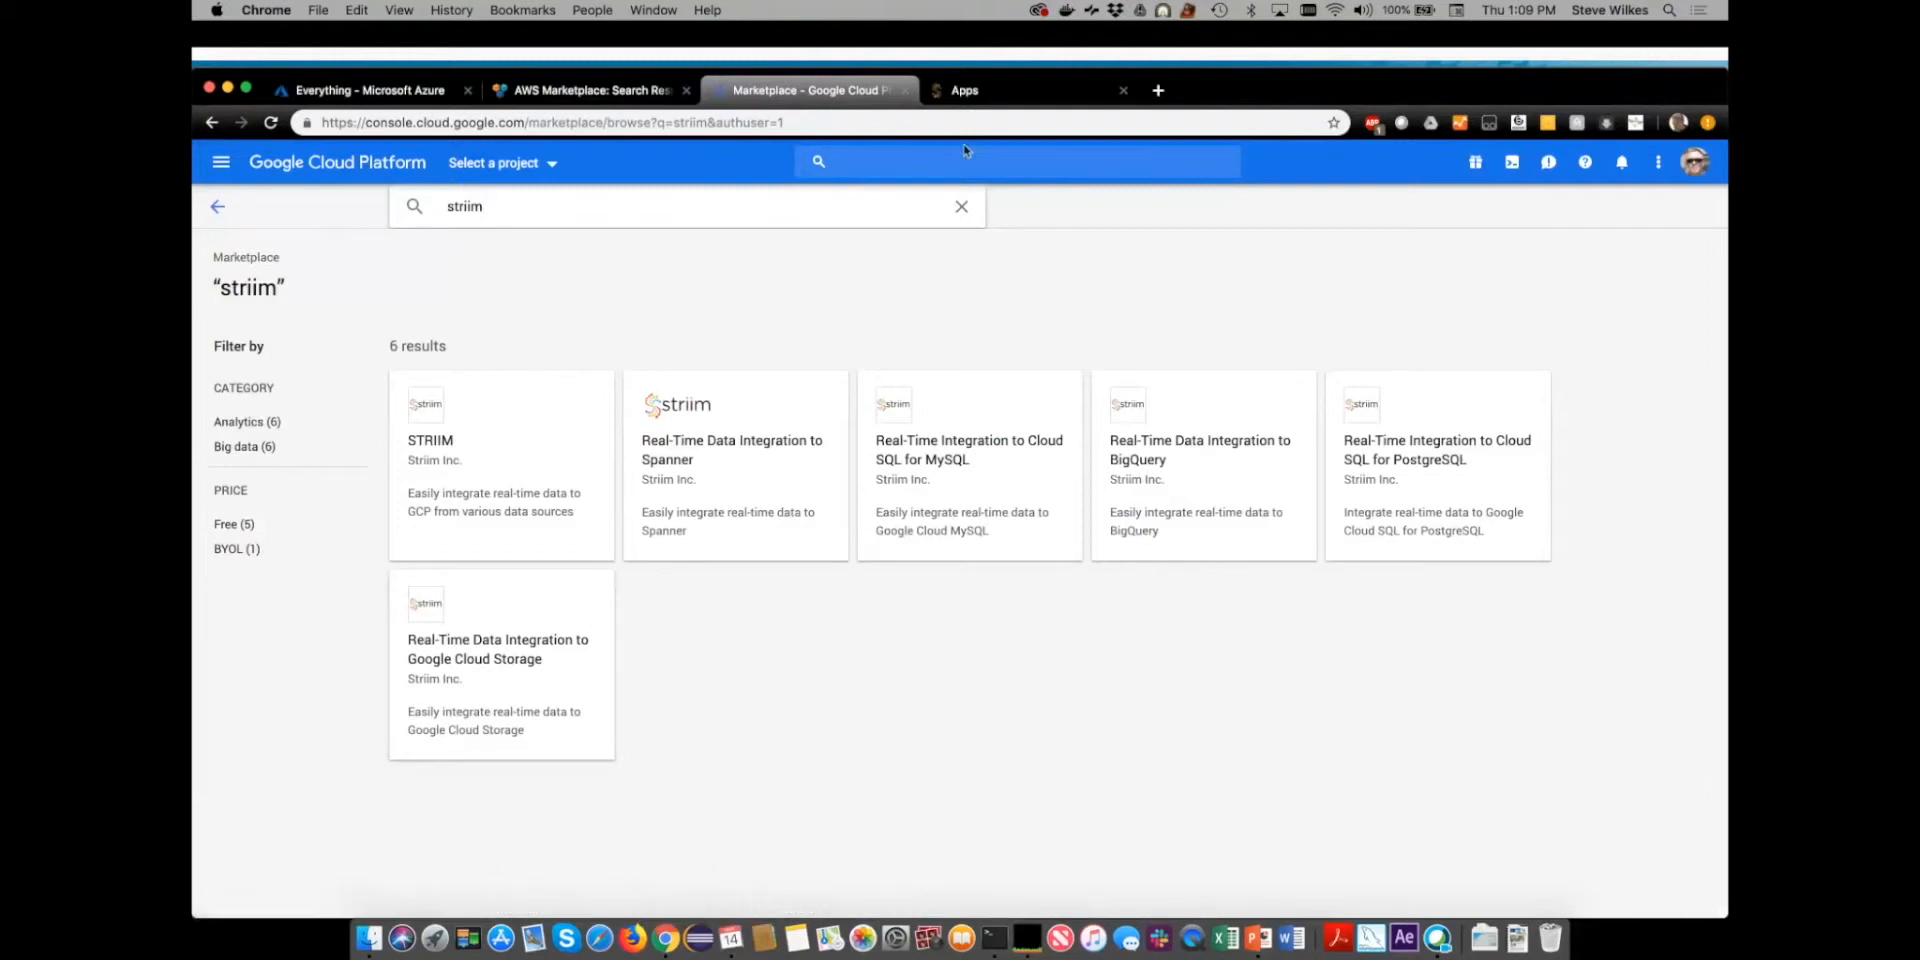
- Switch to the Striim Apps page, start a new app from a template, and look through the available templates
left_click(1042, 99)
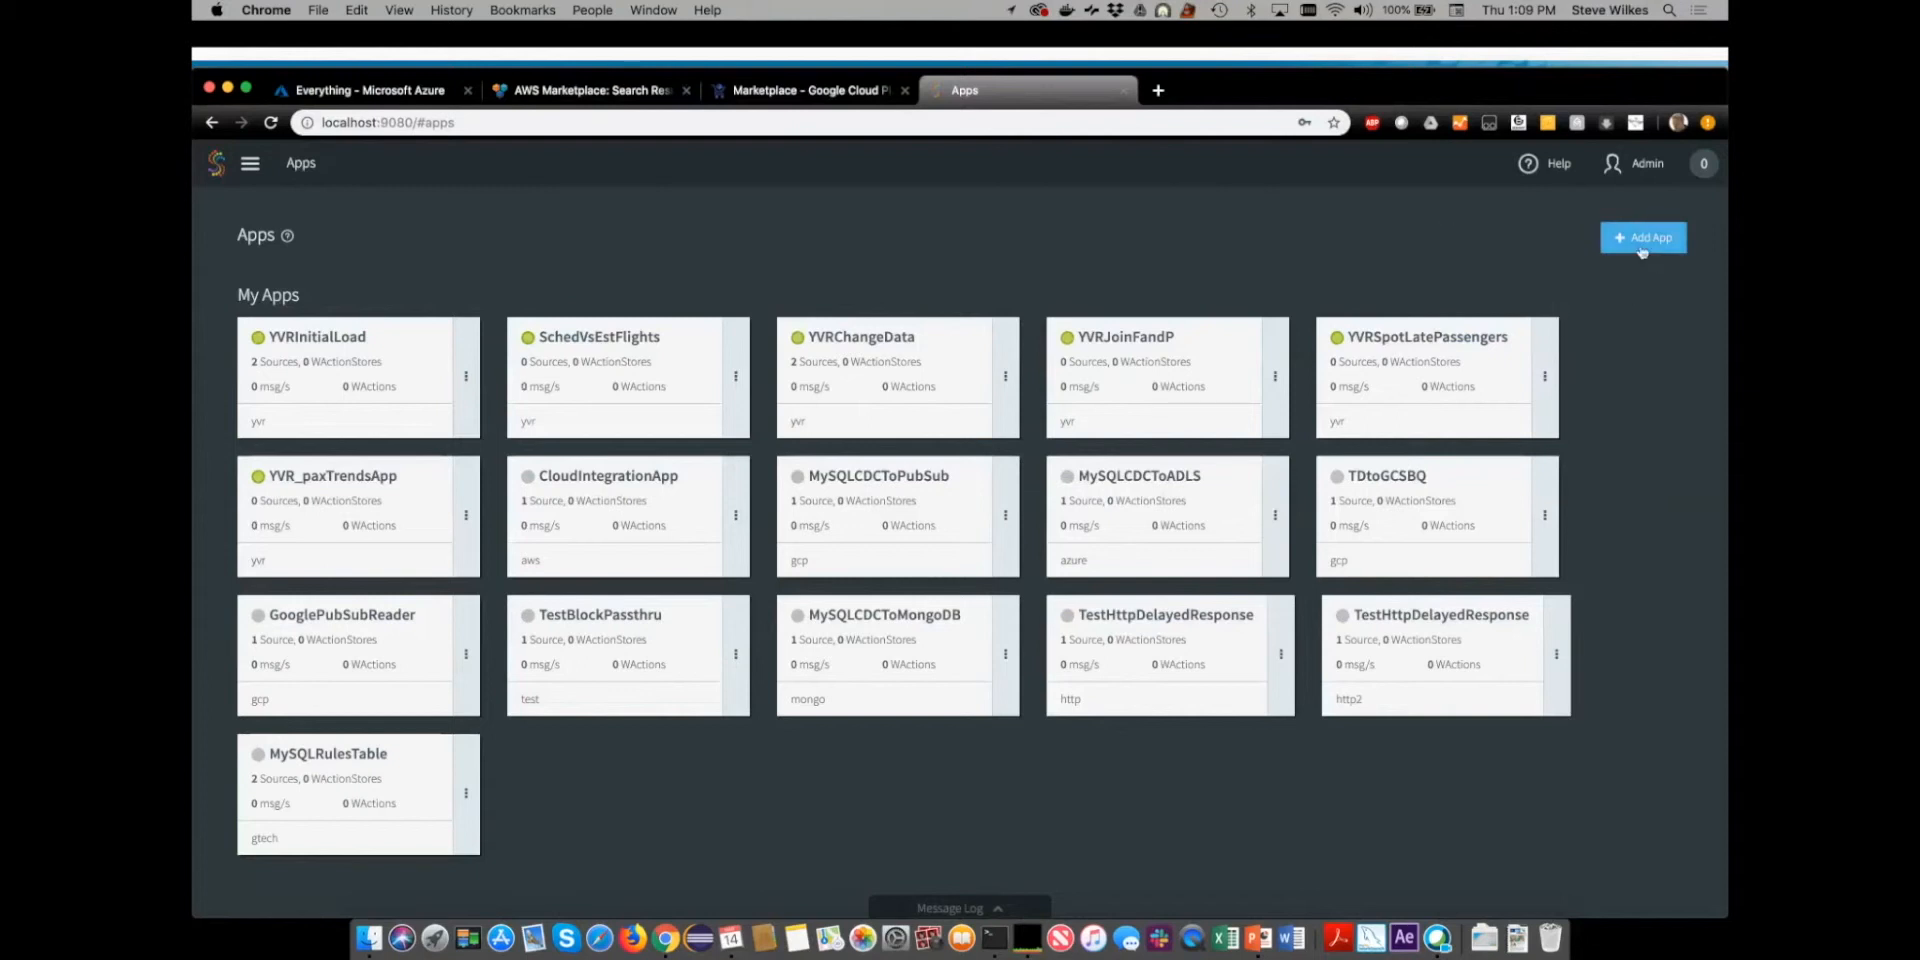
left_click(1641, 245)
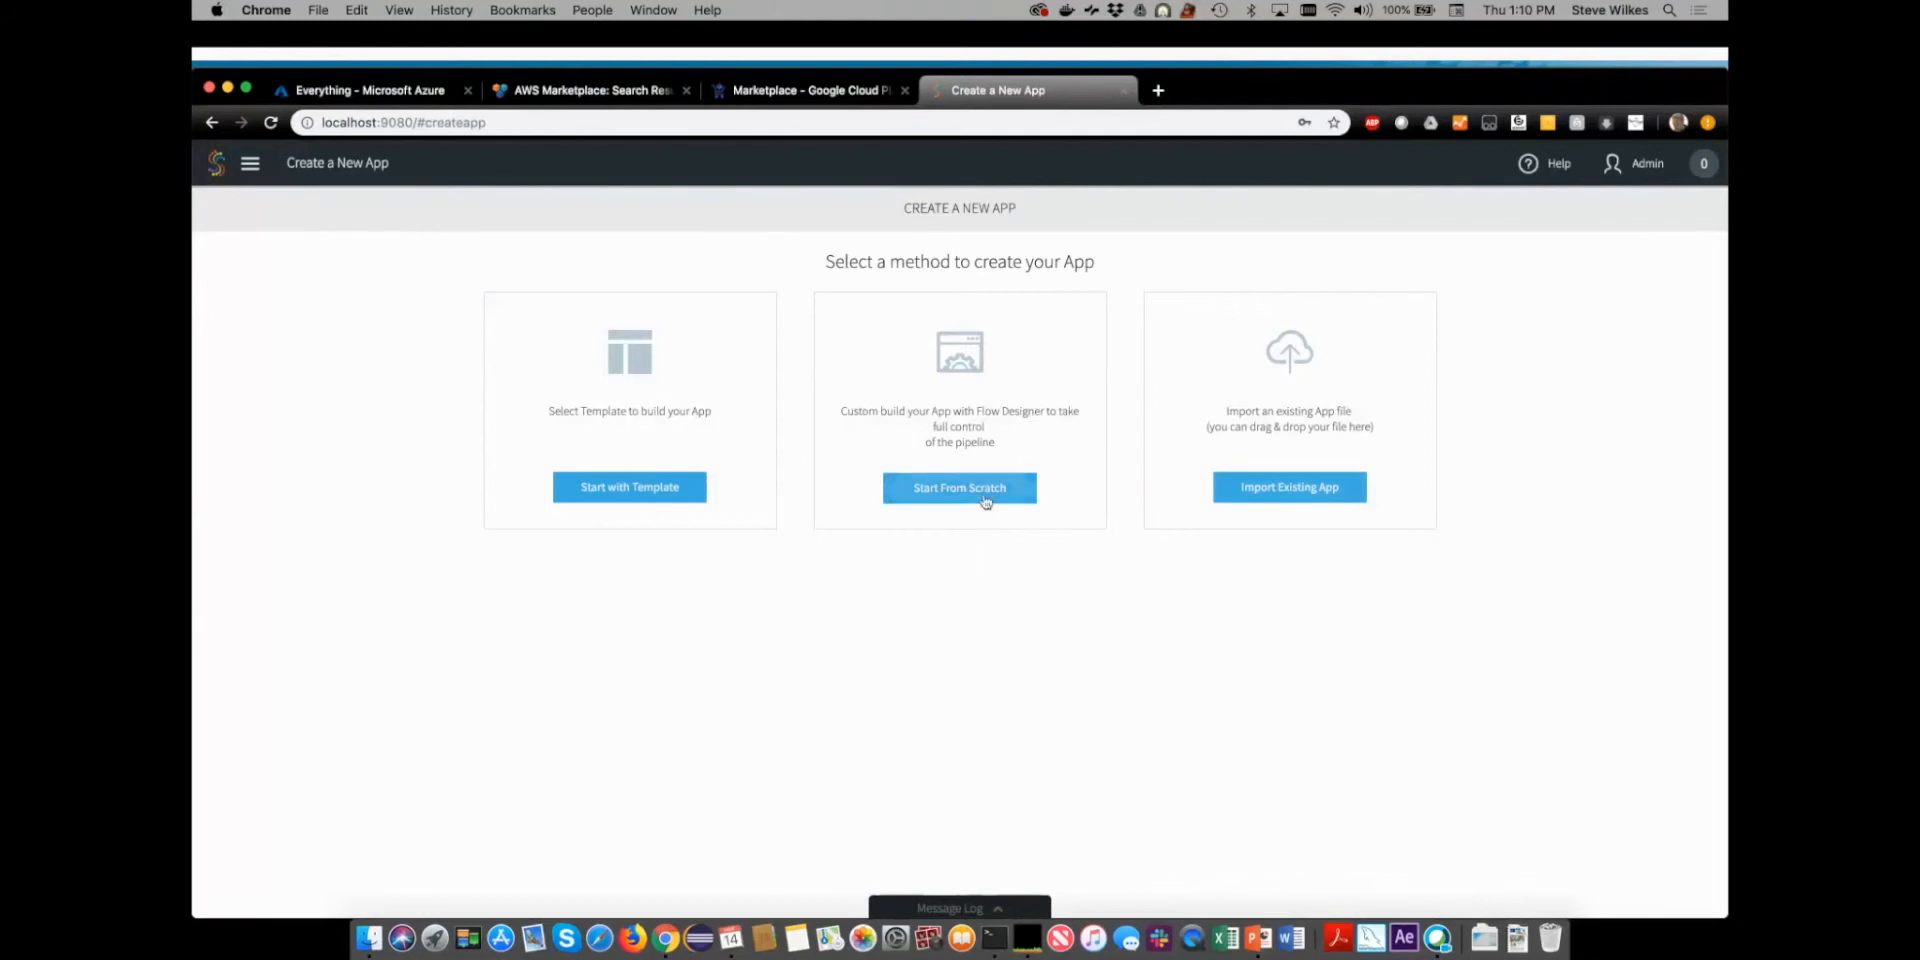
left_click(634, 489)
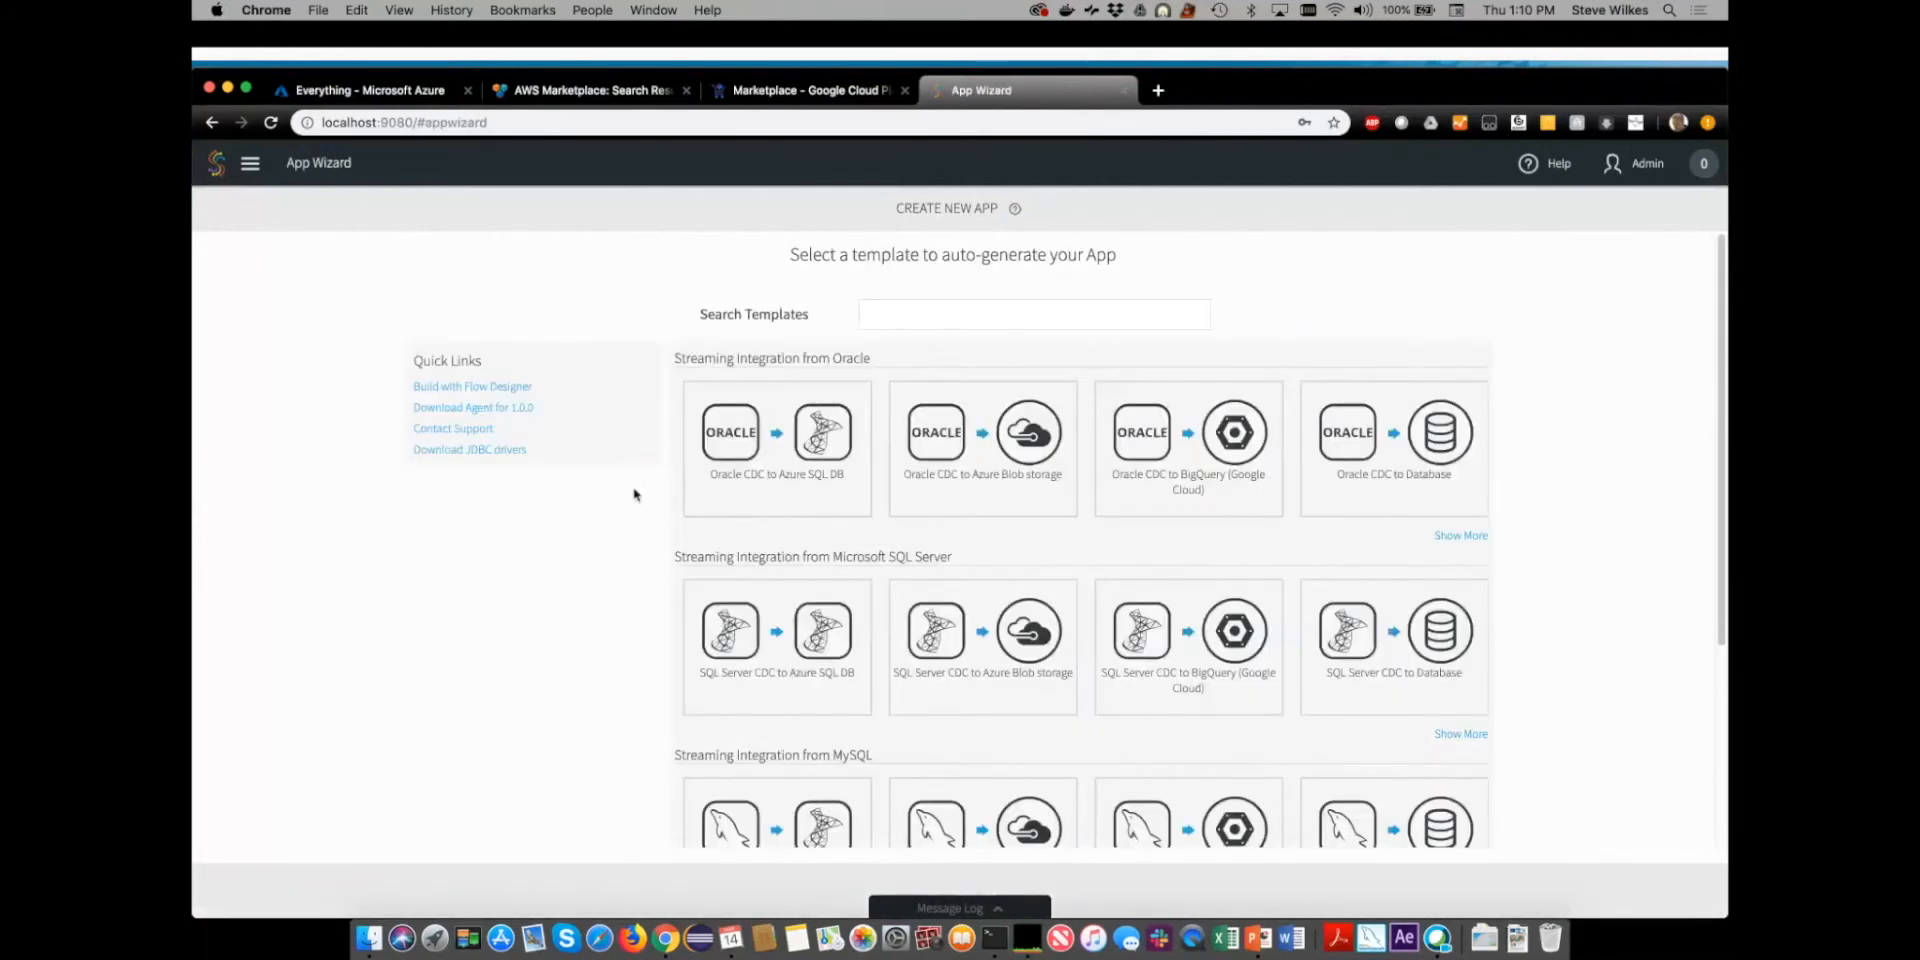
scroll(1000, 635, "down", 5)
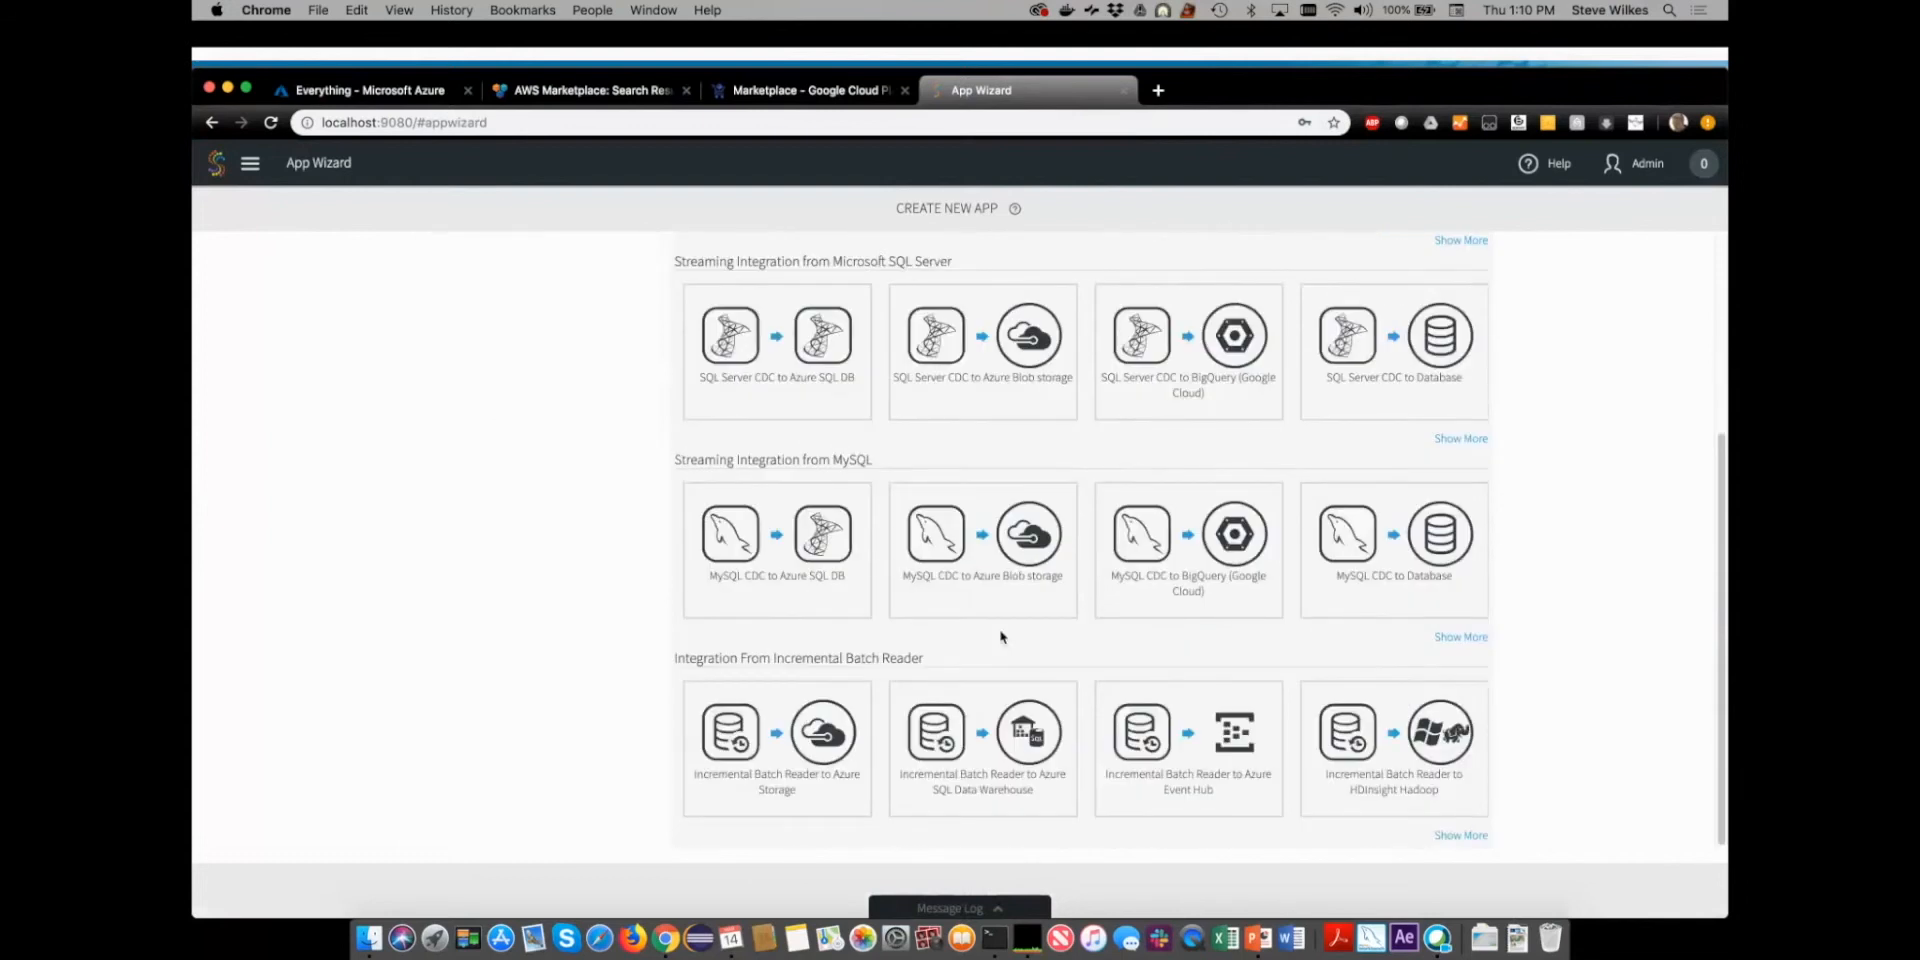
scroll(1000, 636, "up", 5)
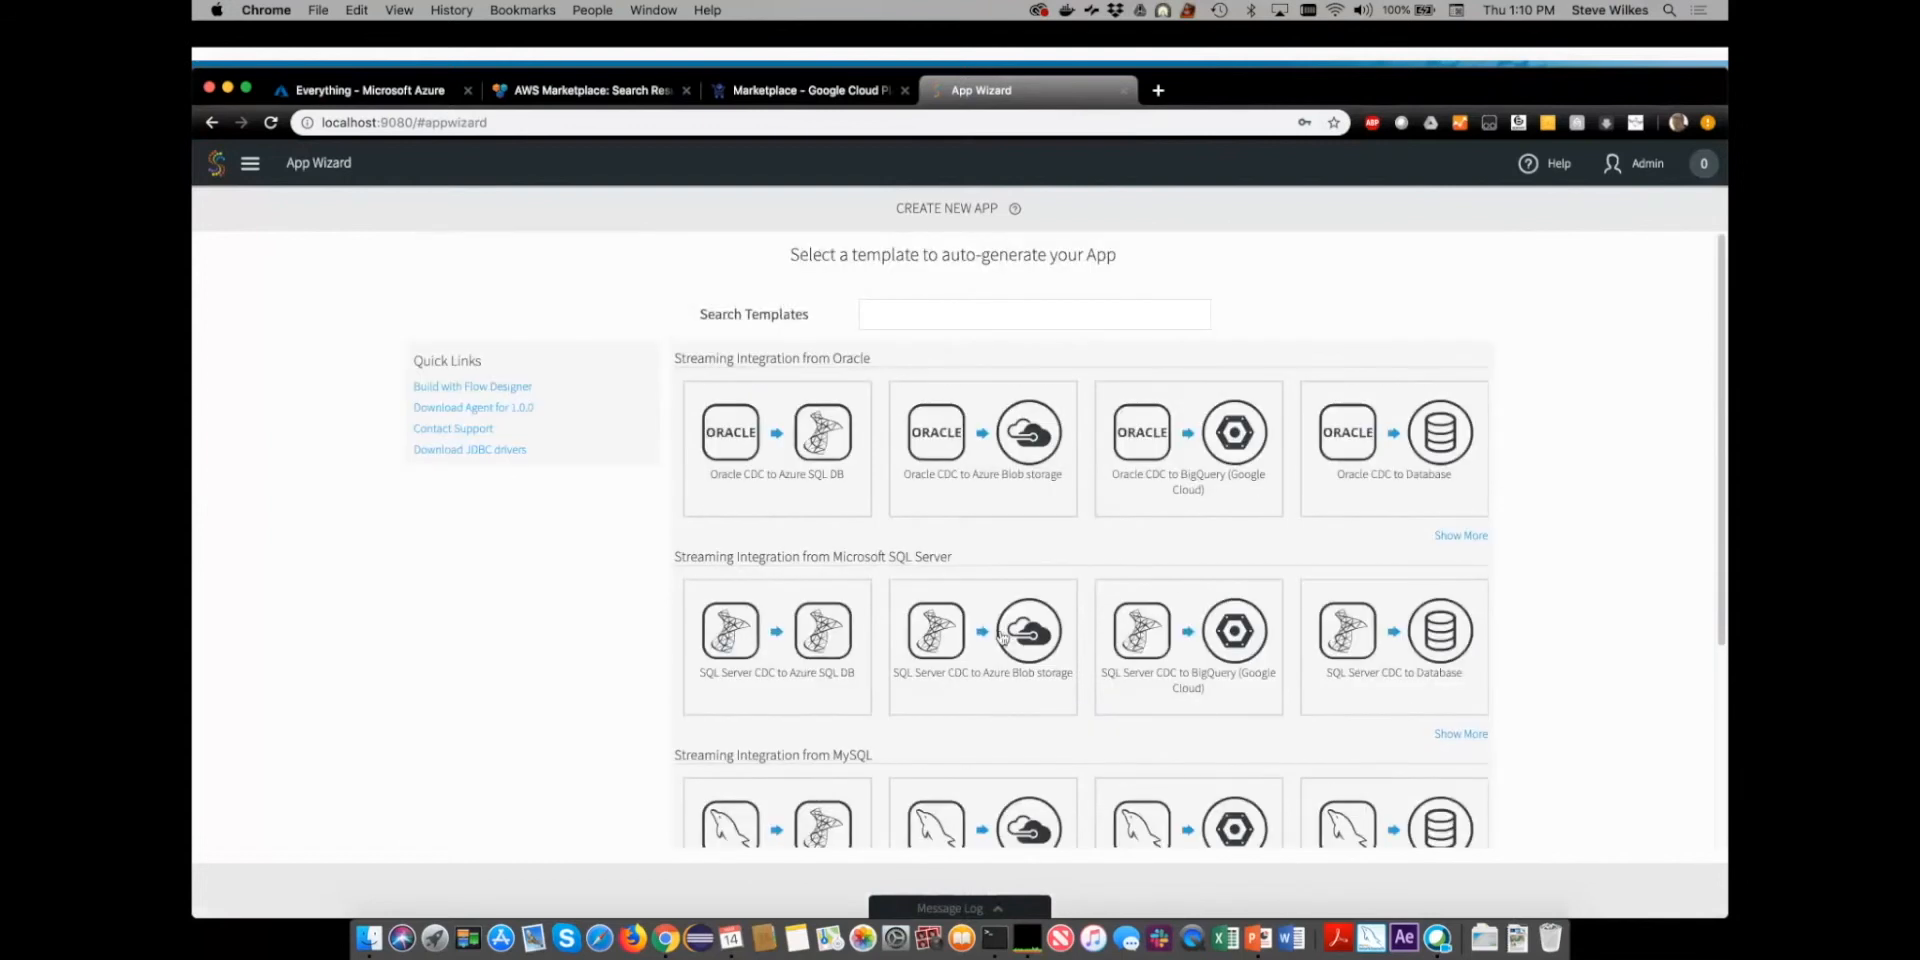
- Filter the templates by the MySQL CDC source and choose the MySQL CDC to Azure Cosmos DB template
left_click(914, 317)
type("mysql")
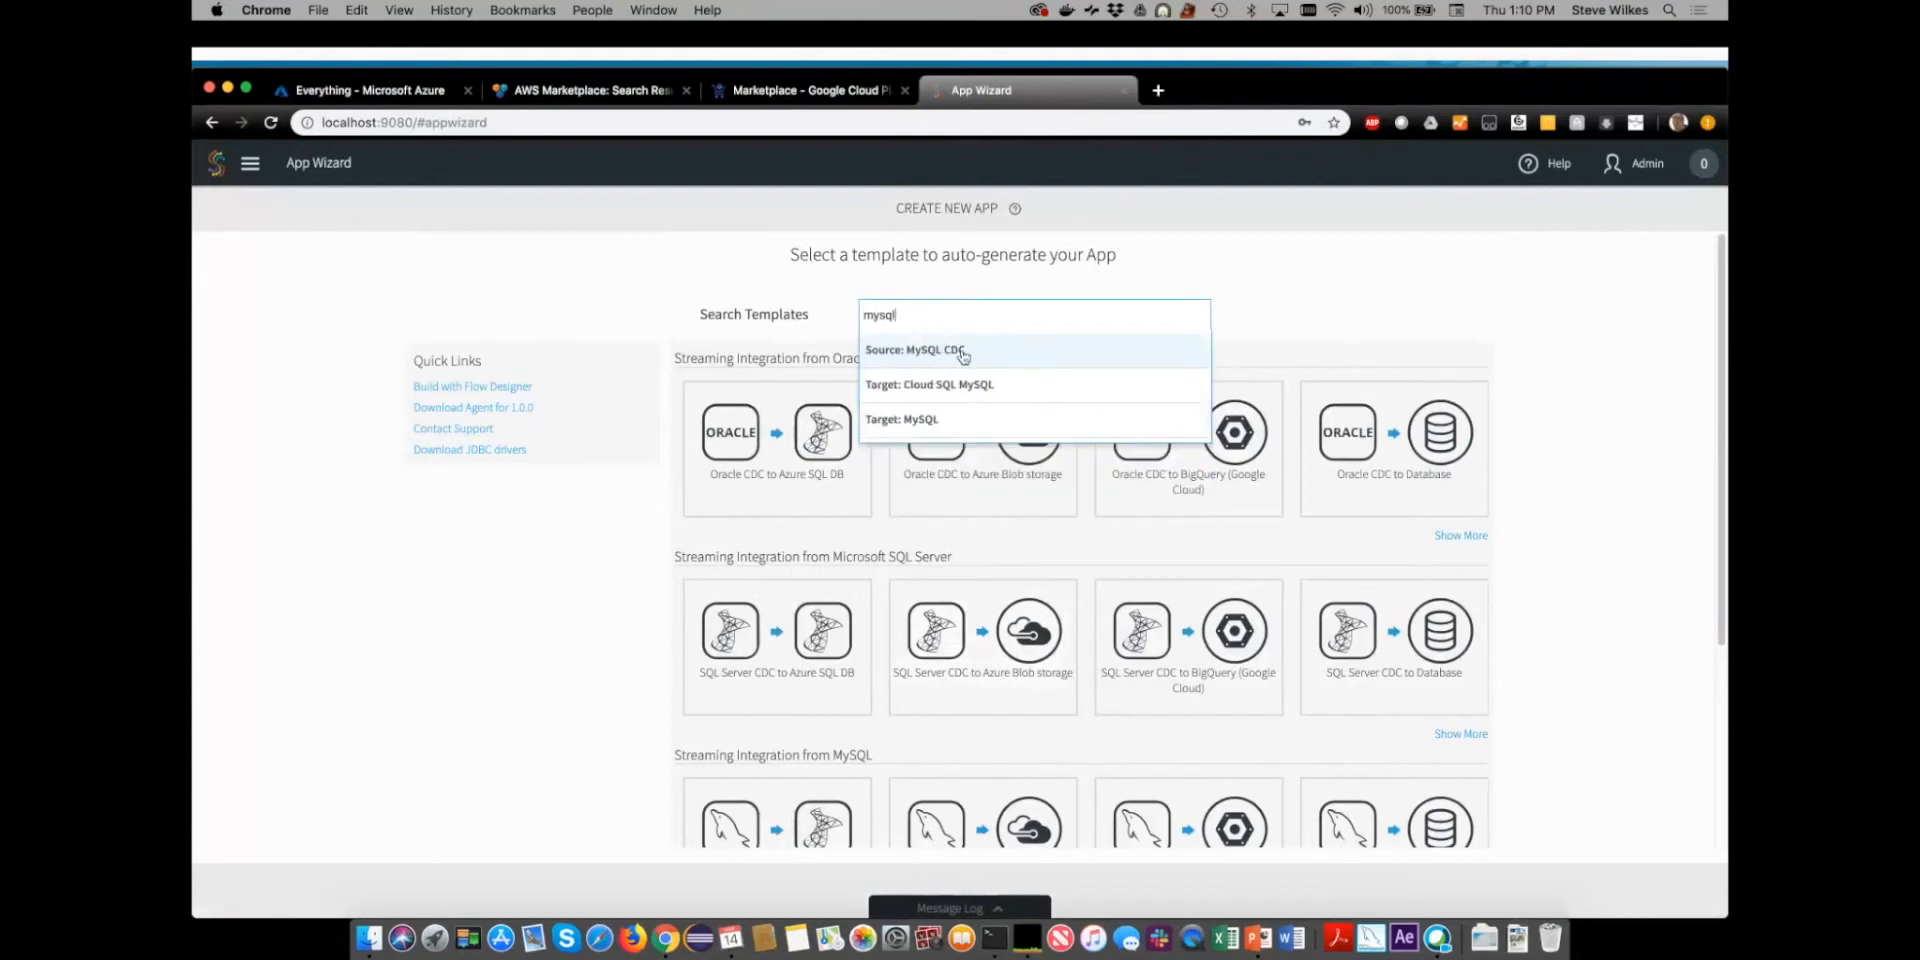
left_click(963, 352)
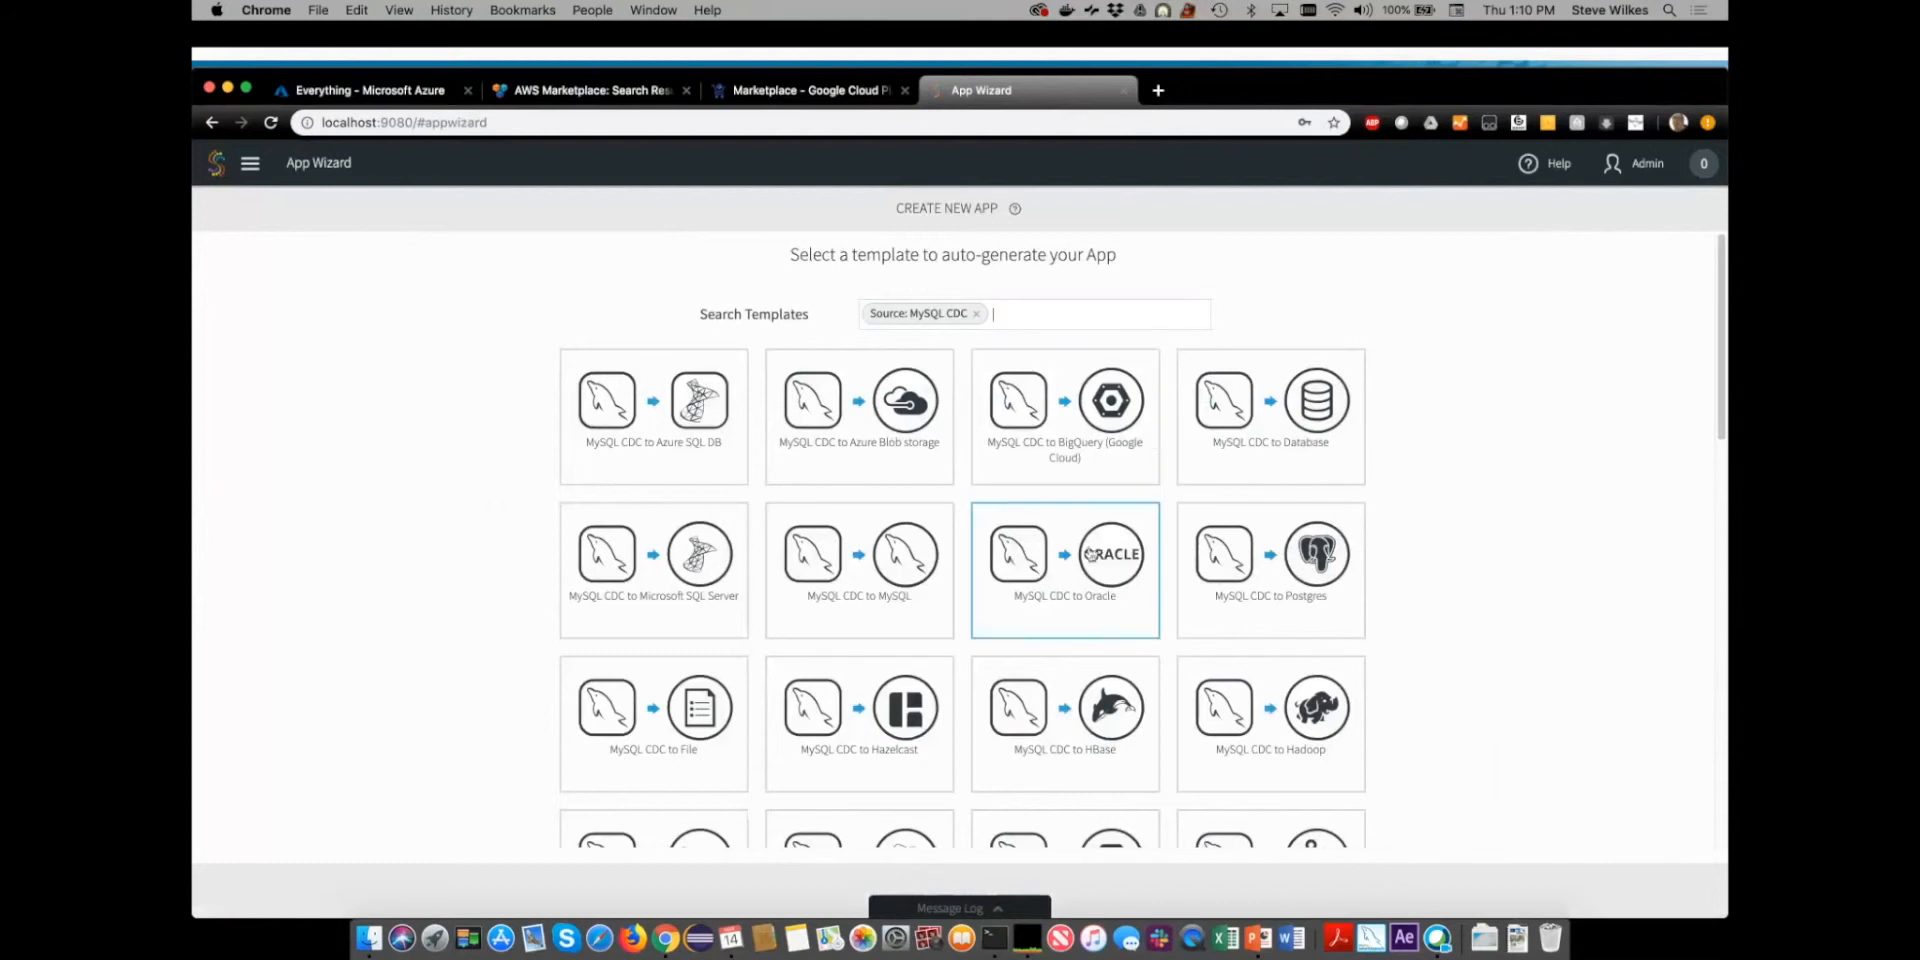
scroll(1090, 553, "down", 5)
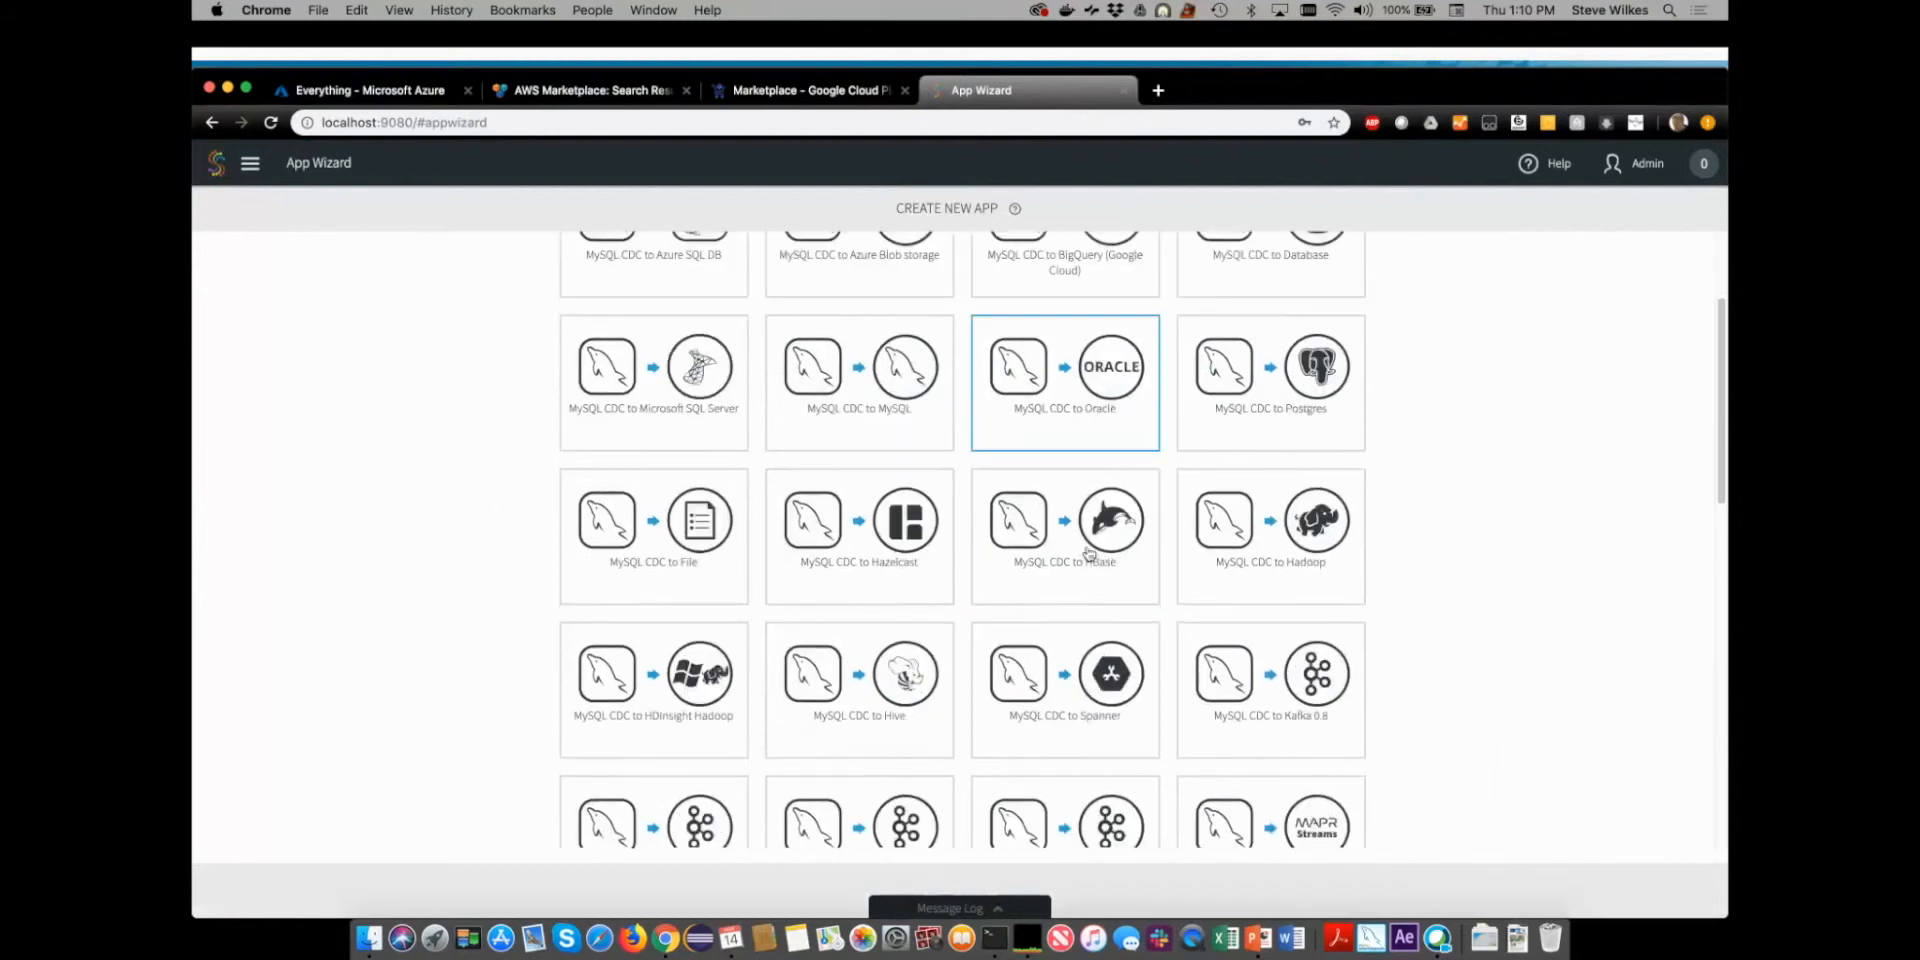
scroll(1090, 553, "down", 7)
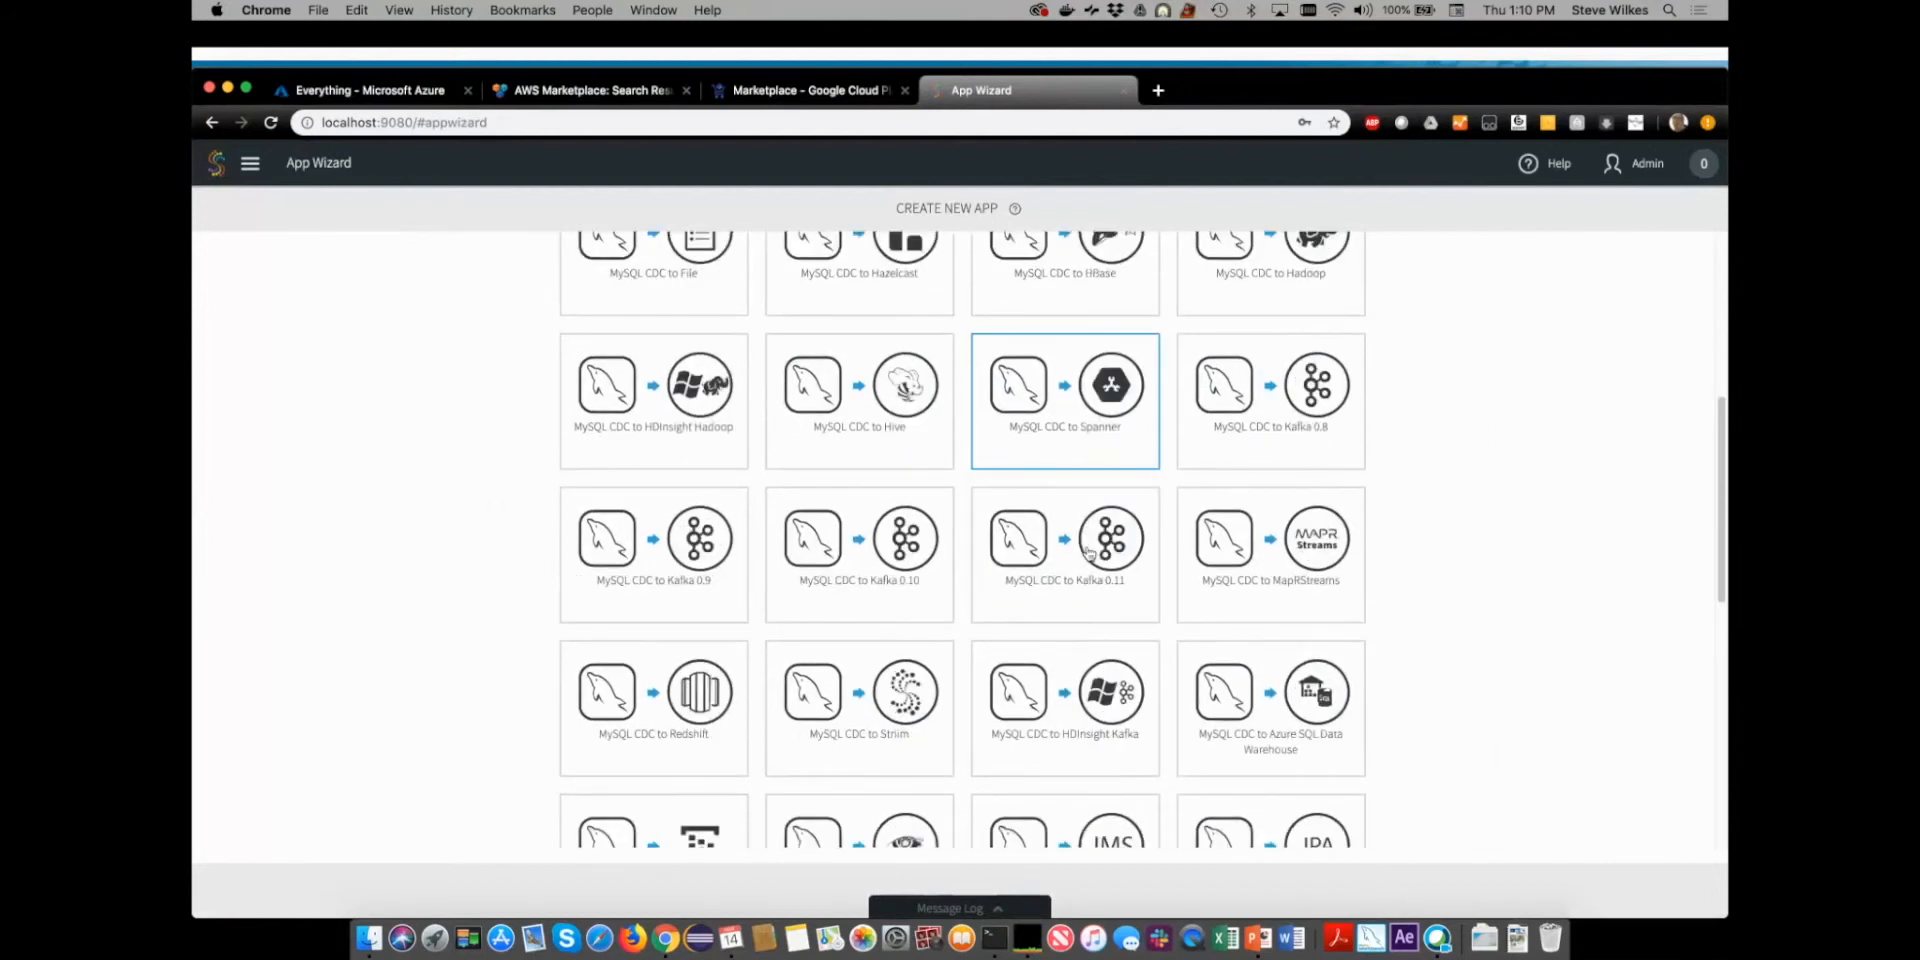
scroll(1089, 553, "down", 5)
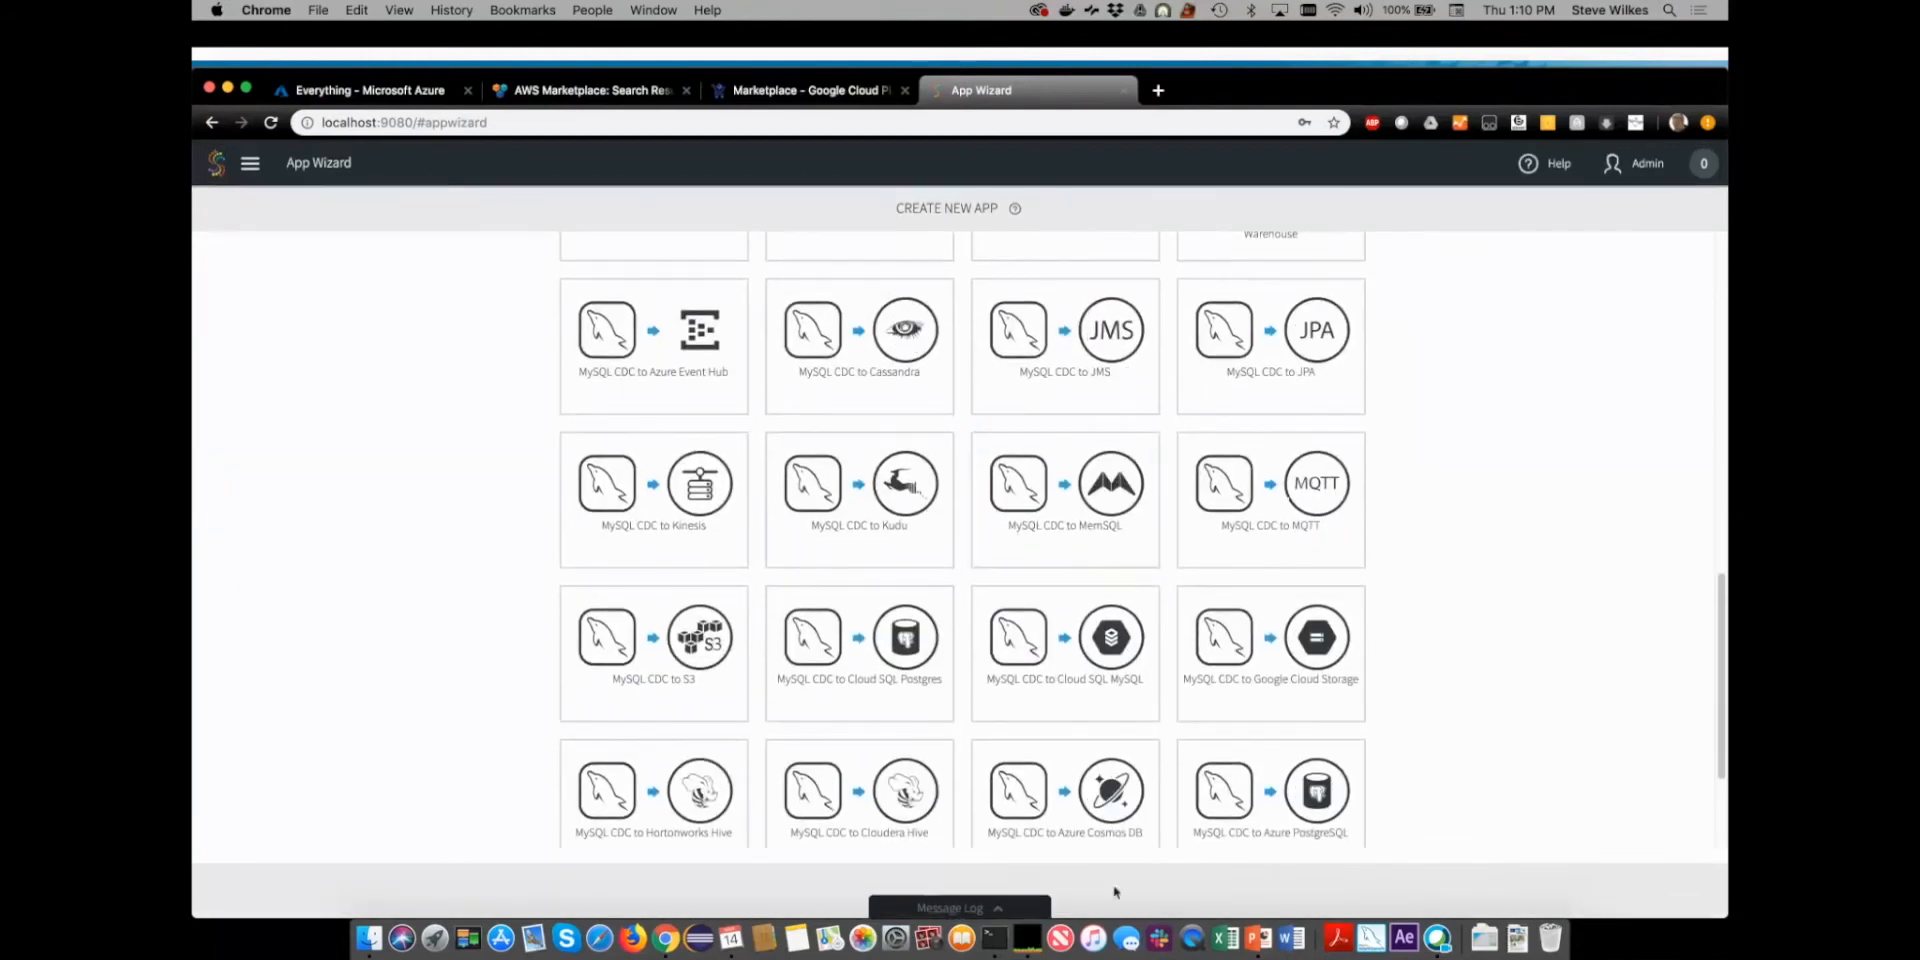
left_click(1107, 790)
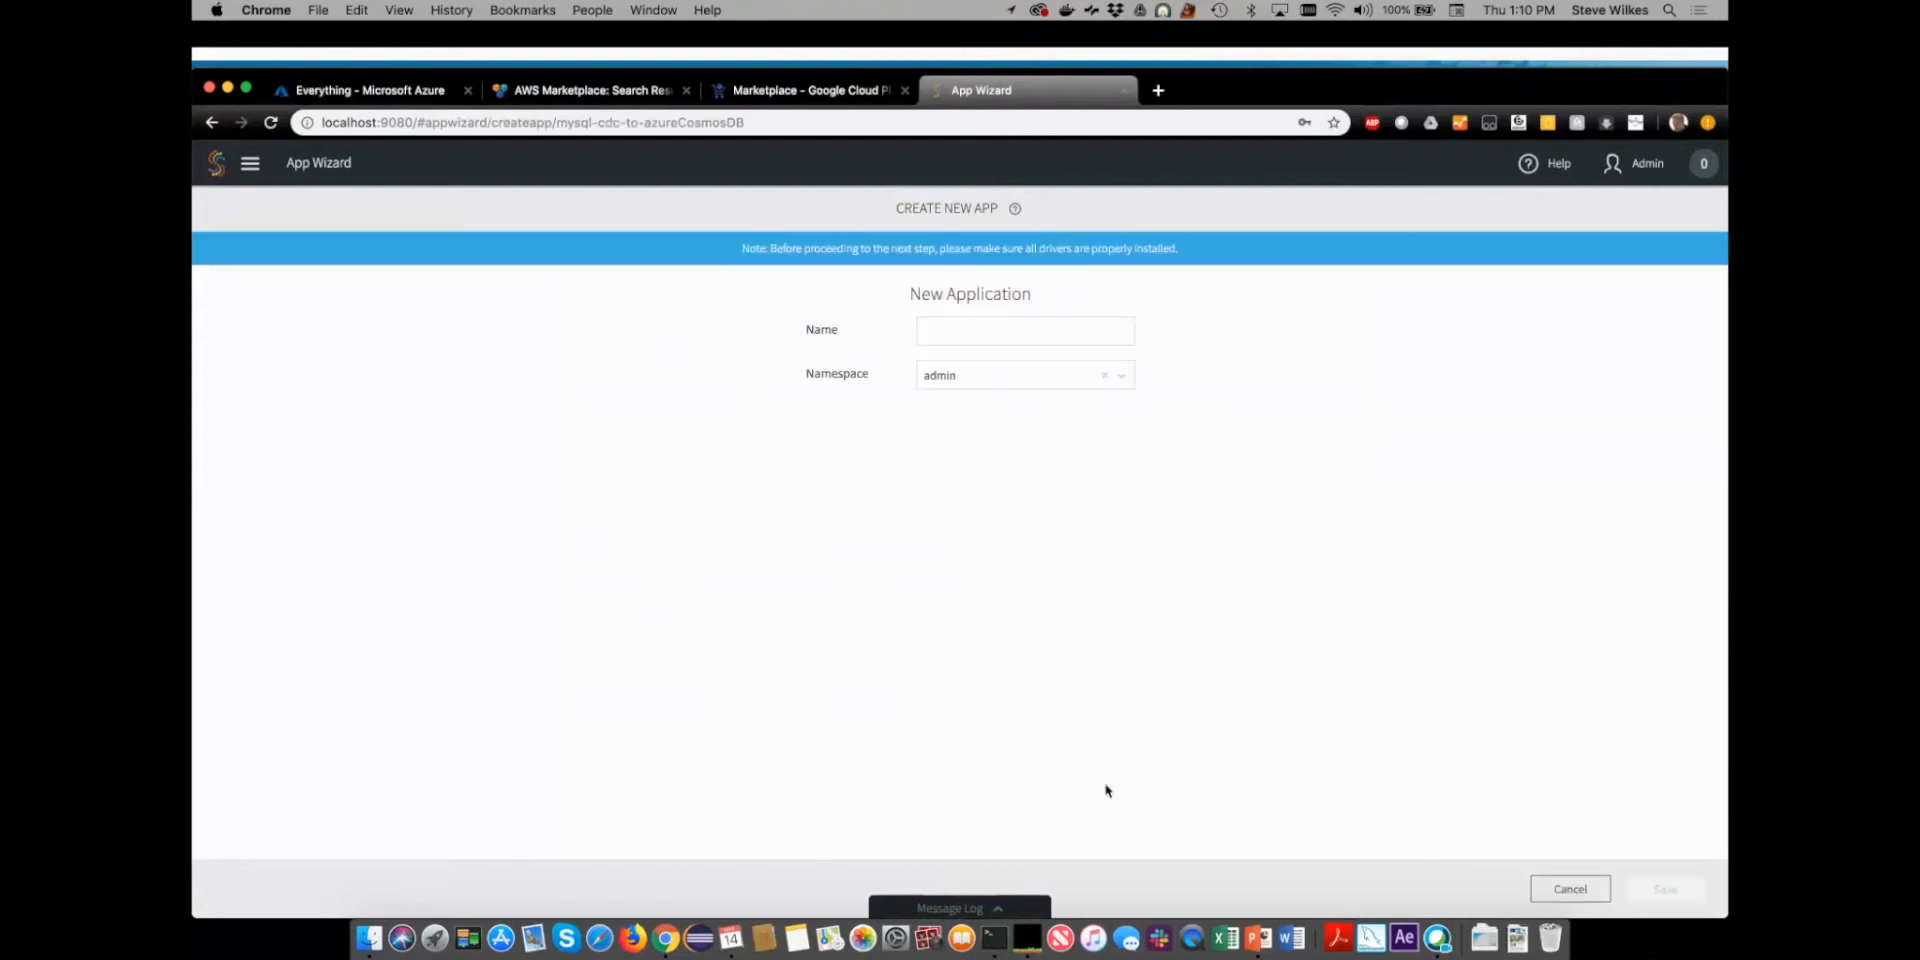
- Name the application MySQLToCosmos, assign it to a new namespace codie, and save it
left_click(956, 328)
type("MySQLToCos")
type("mos")
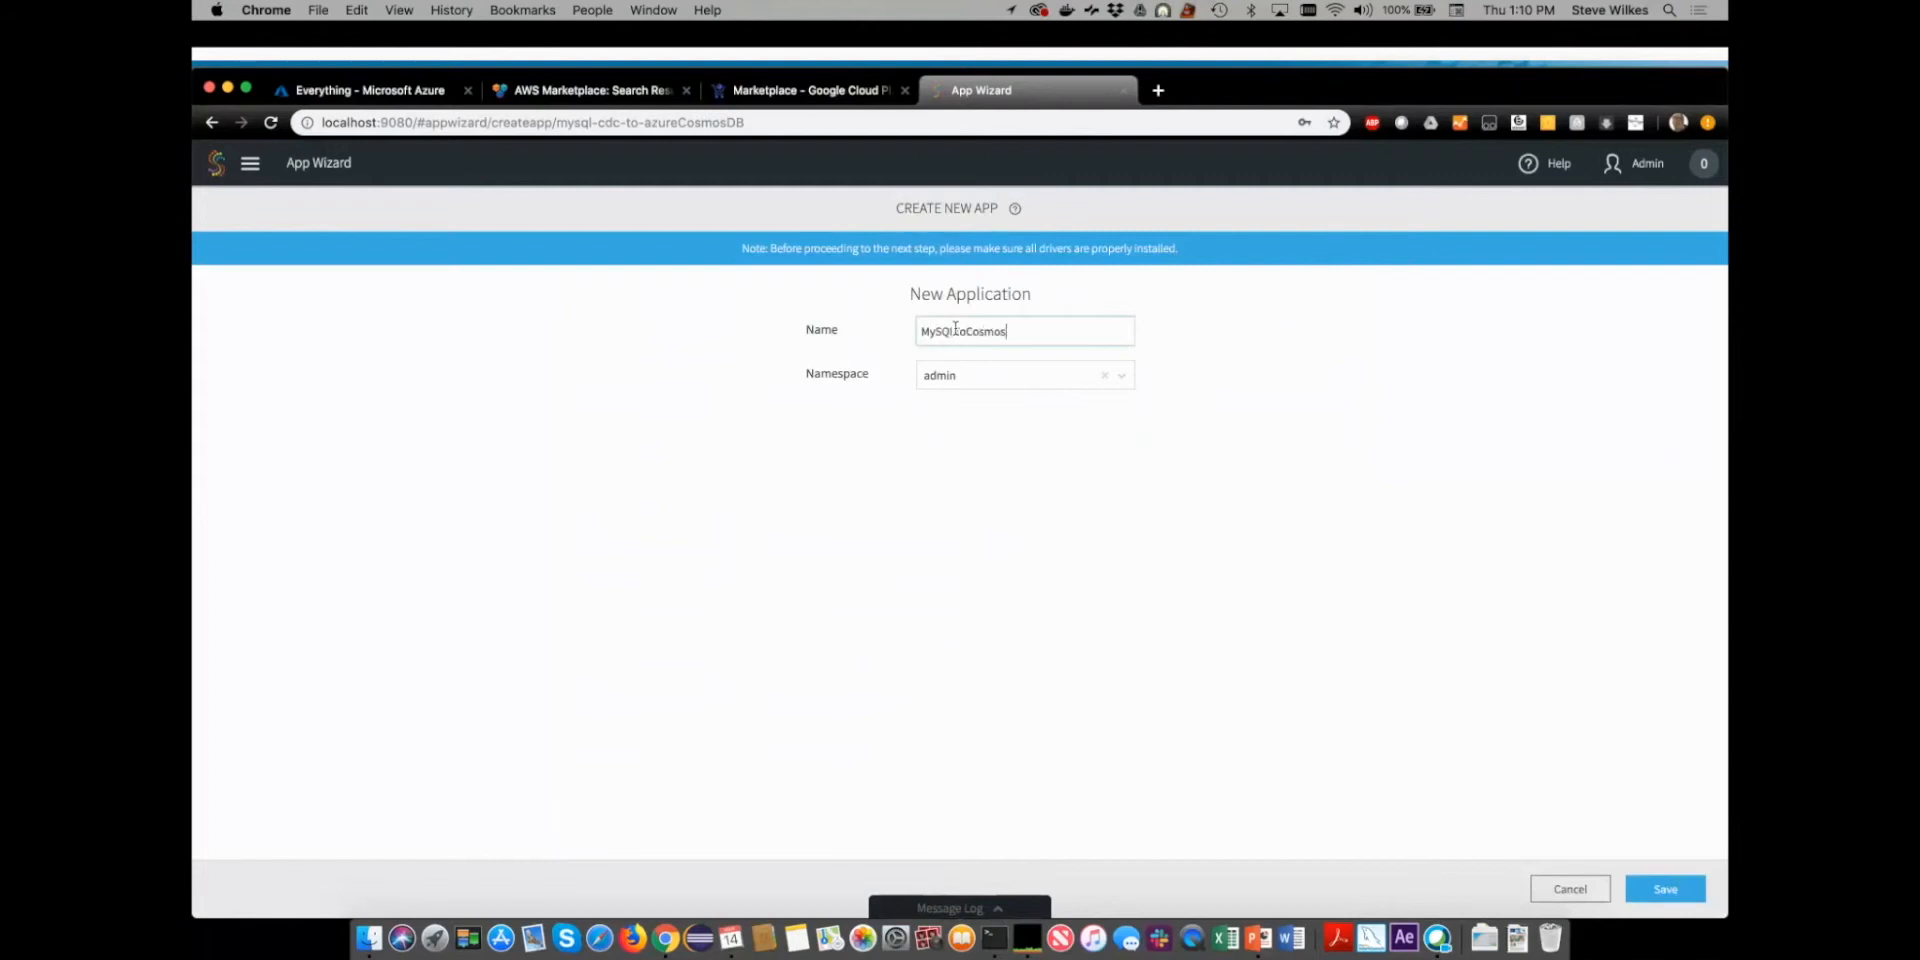
left_click(960, 379)
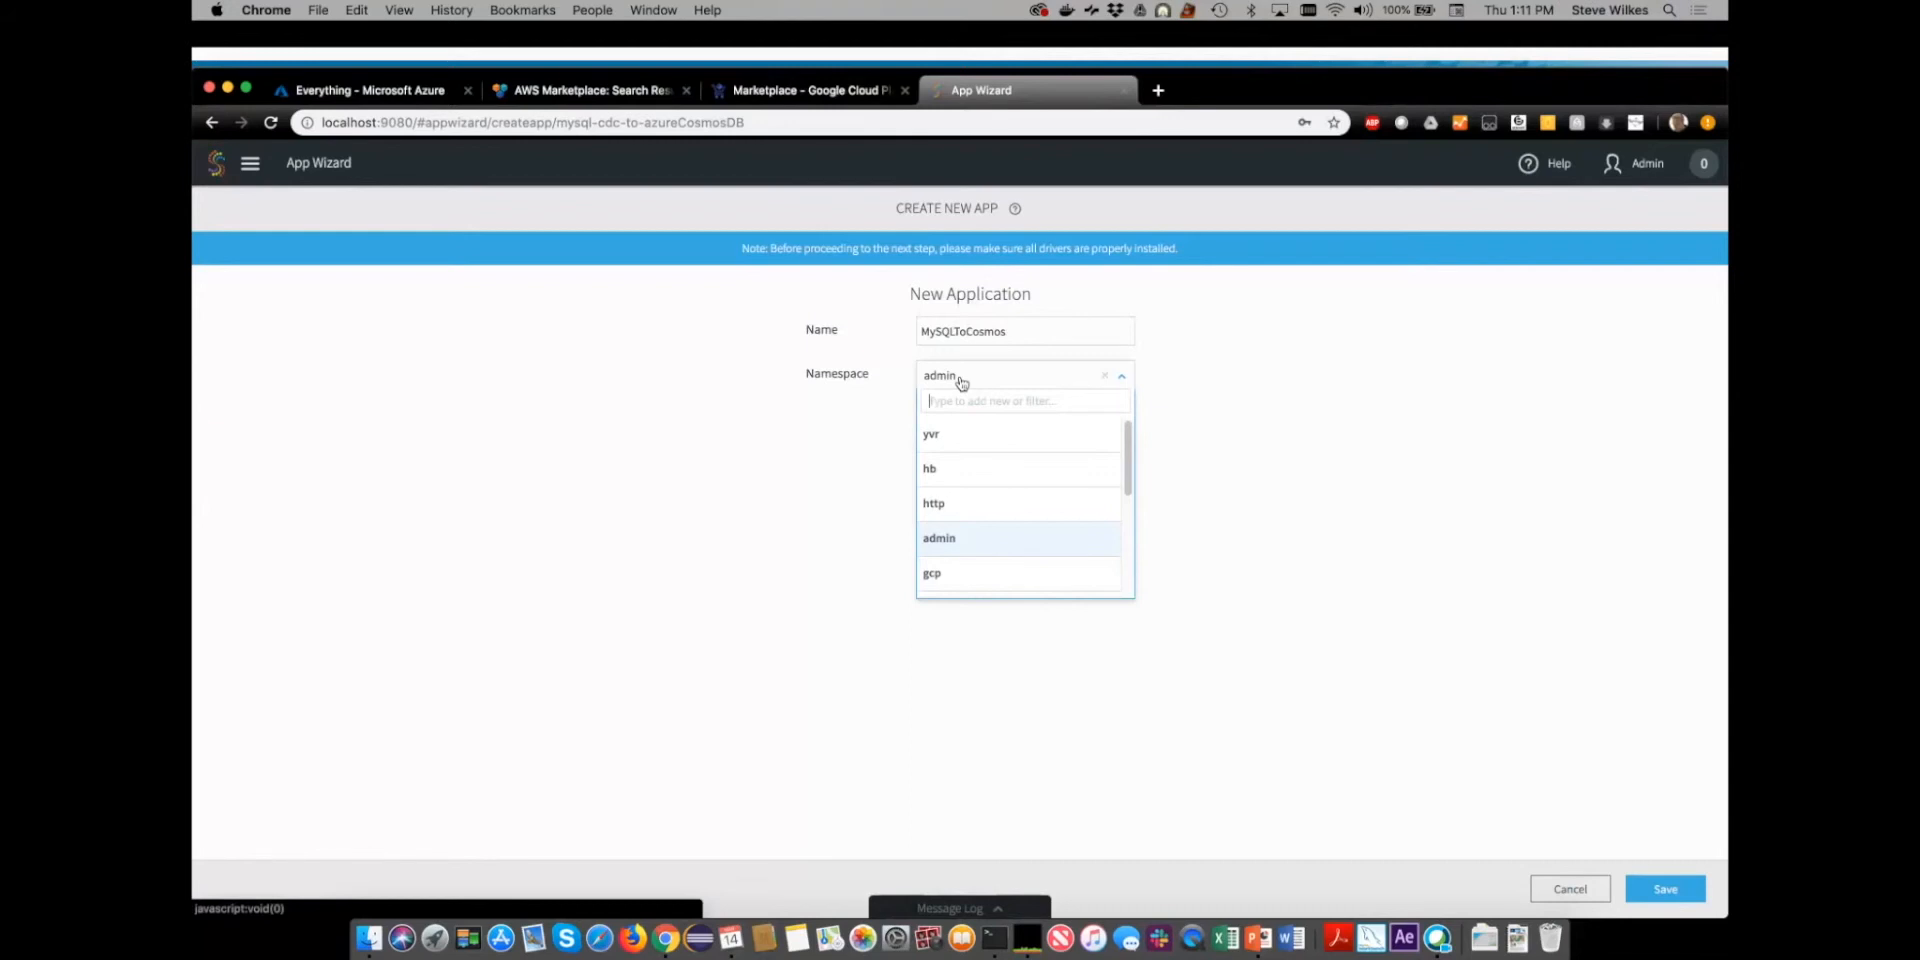
type("codie")
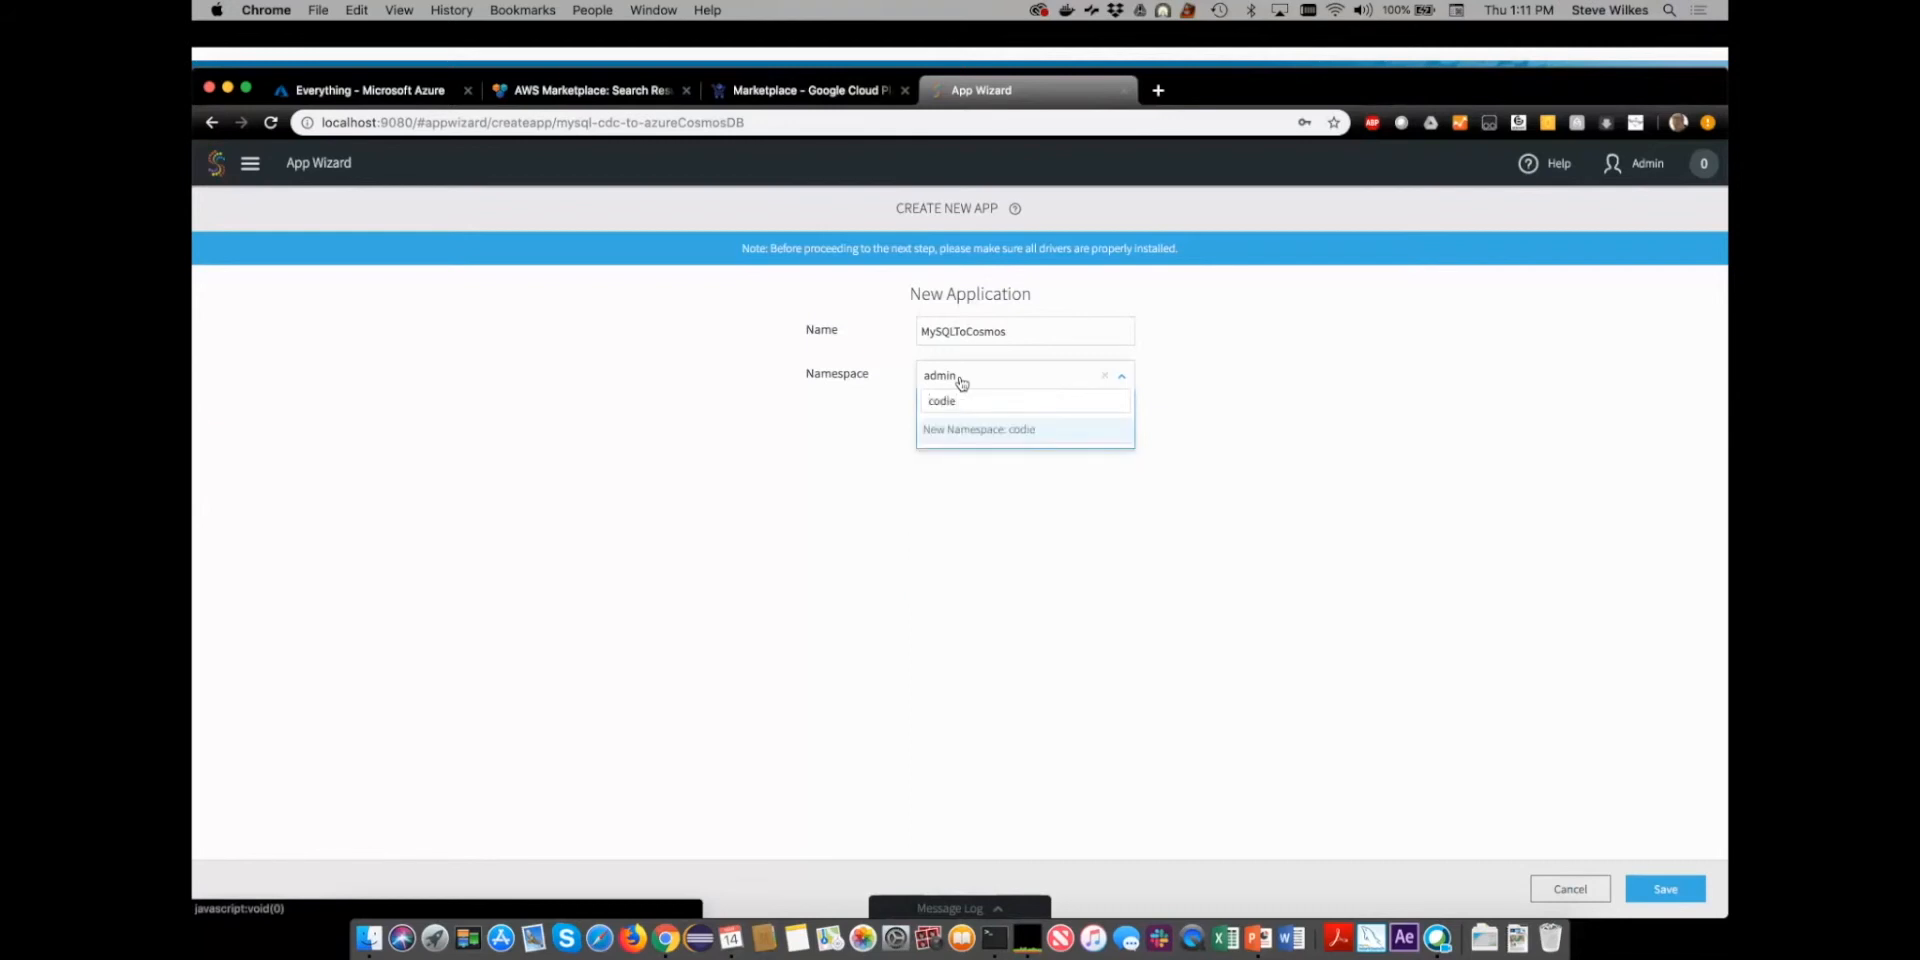
key("Return")
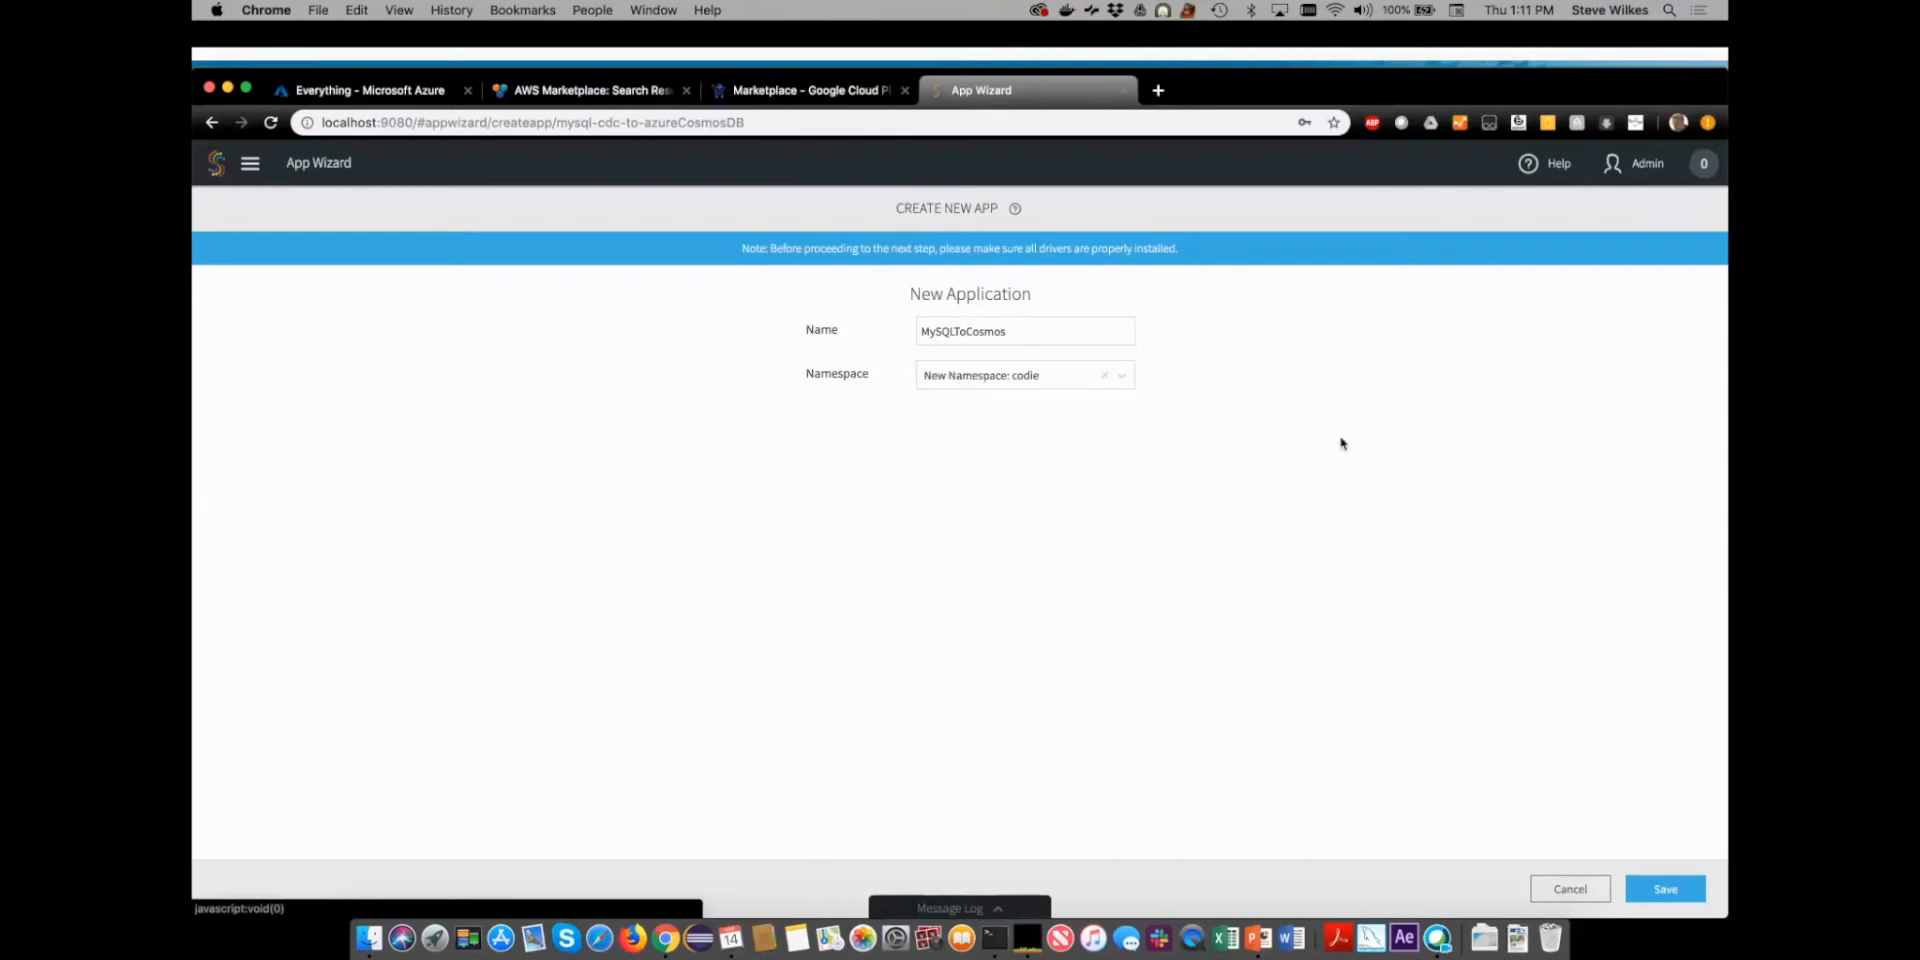
left_click(1666, 889)
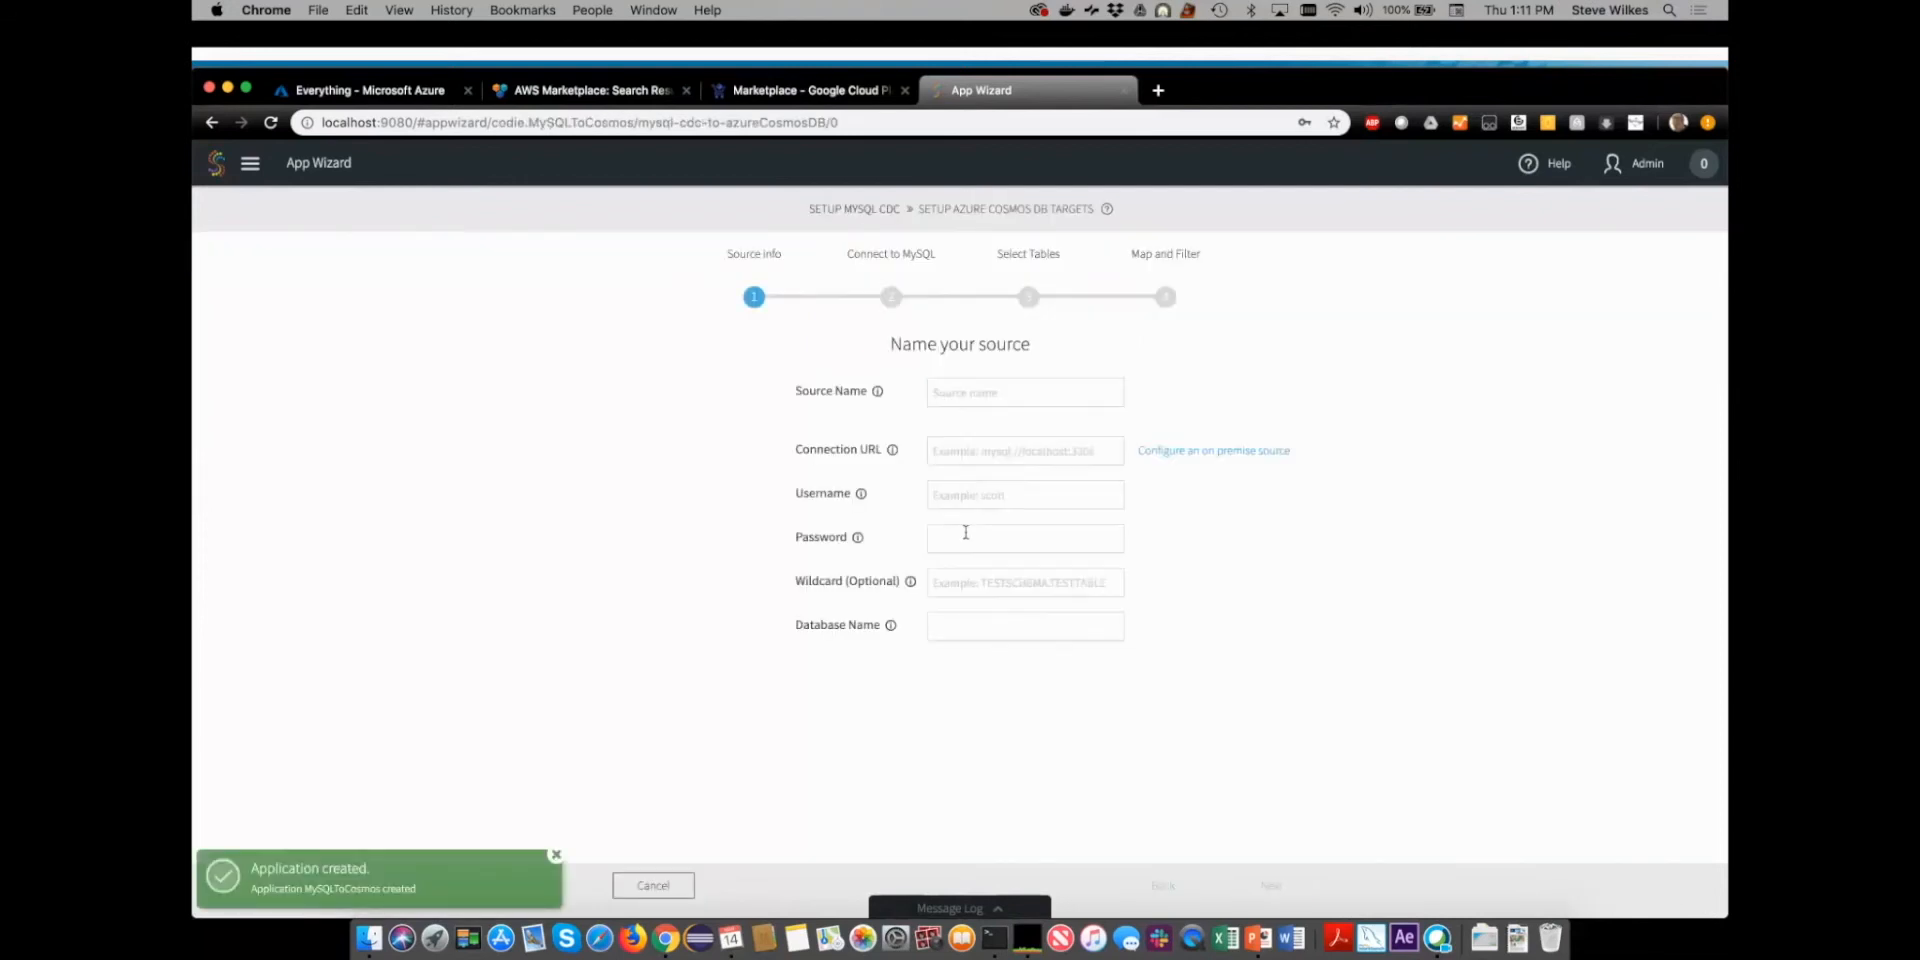
- Name the source MySQLCDCSource and set its connection URL to mysql://localhost:3306
left_click(974, 390)
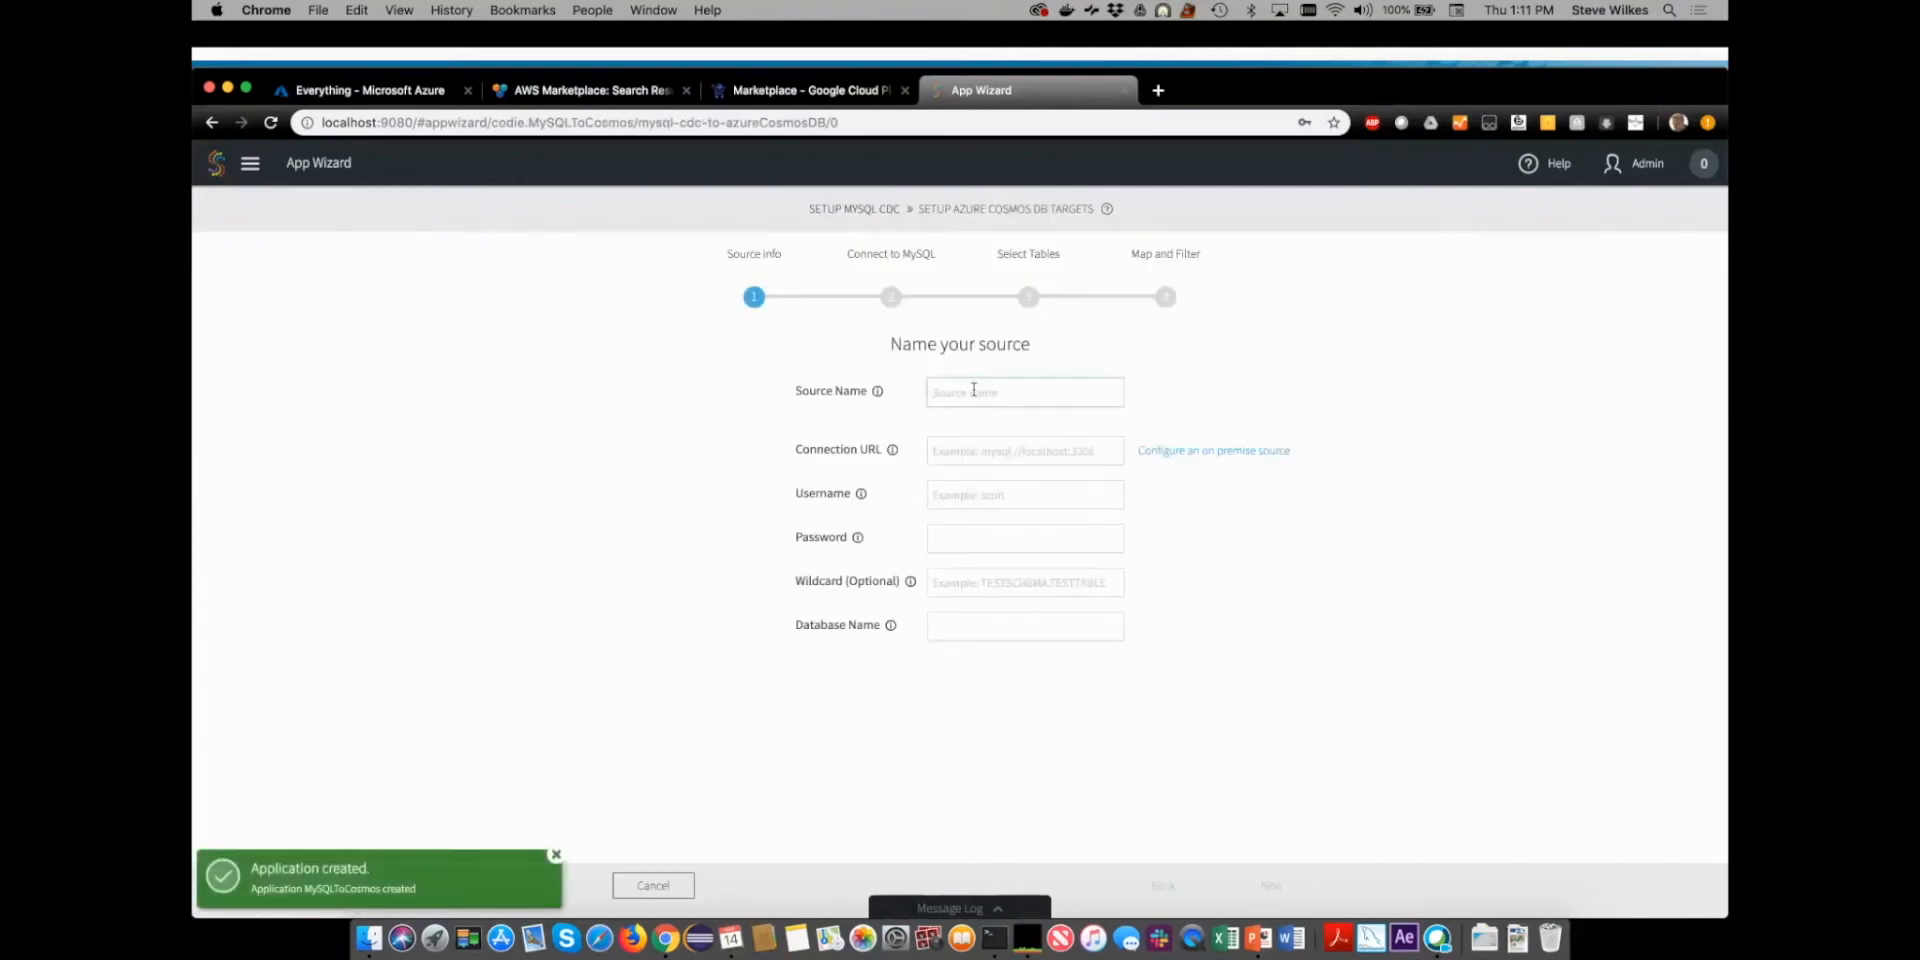
type("MySql")
key("BackSpace")
type("QLCDCSource")
left_click(970, 443)
type("mysql://localh")
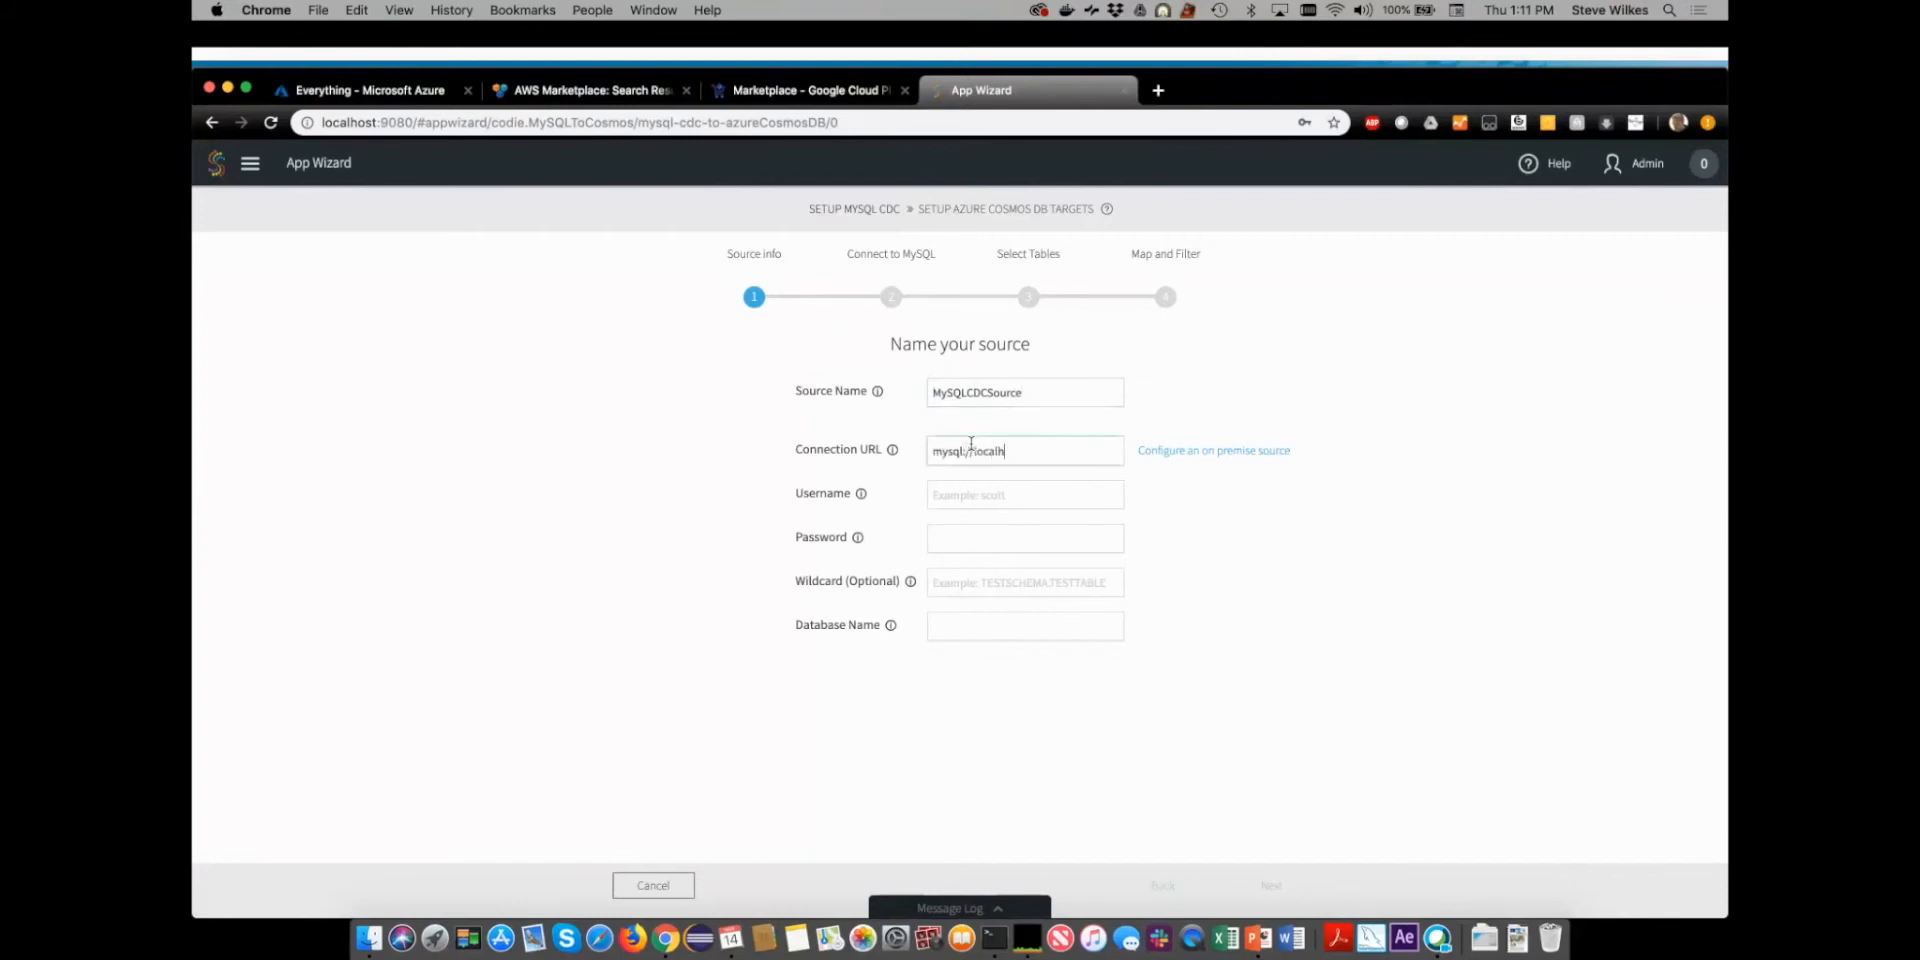
type("ost:3306")
- Enter the username root, the account password and the database name test, and proceed through the environment check to table selection
key("Tab")
type("root")
key("Tab")
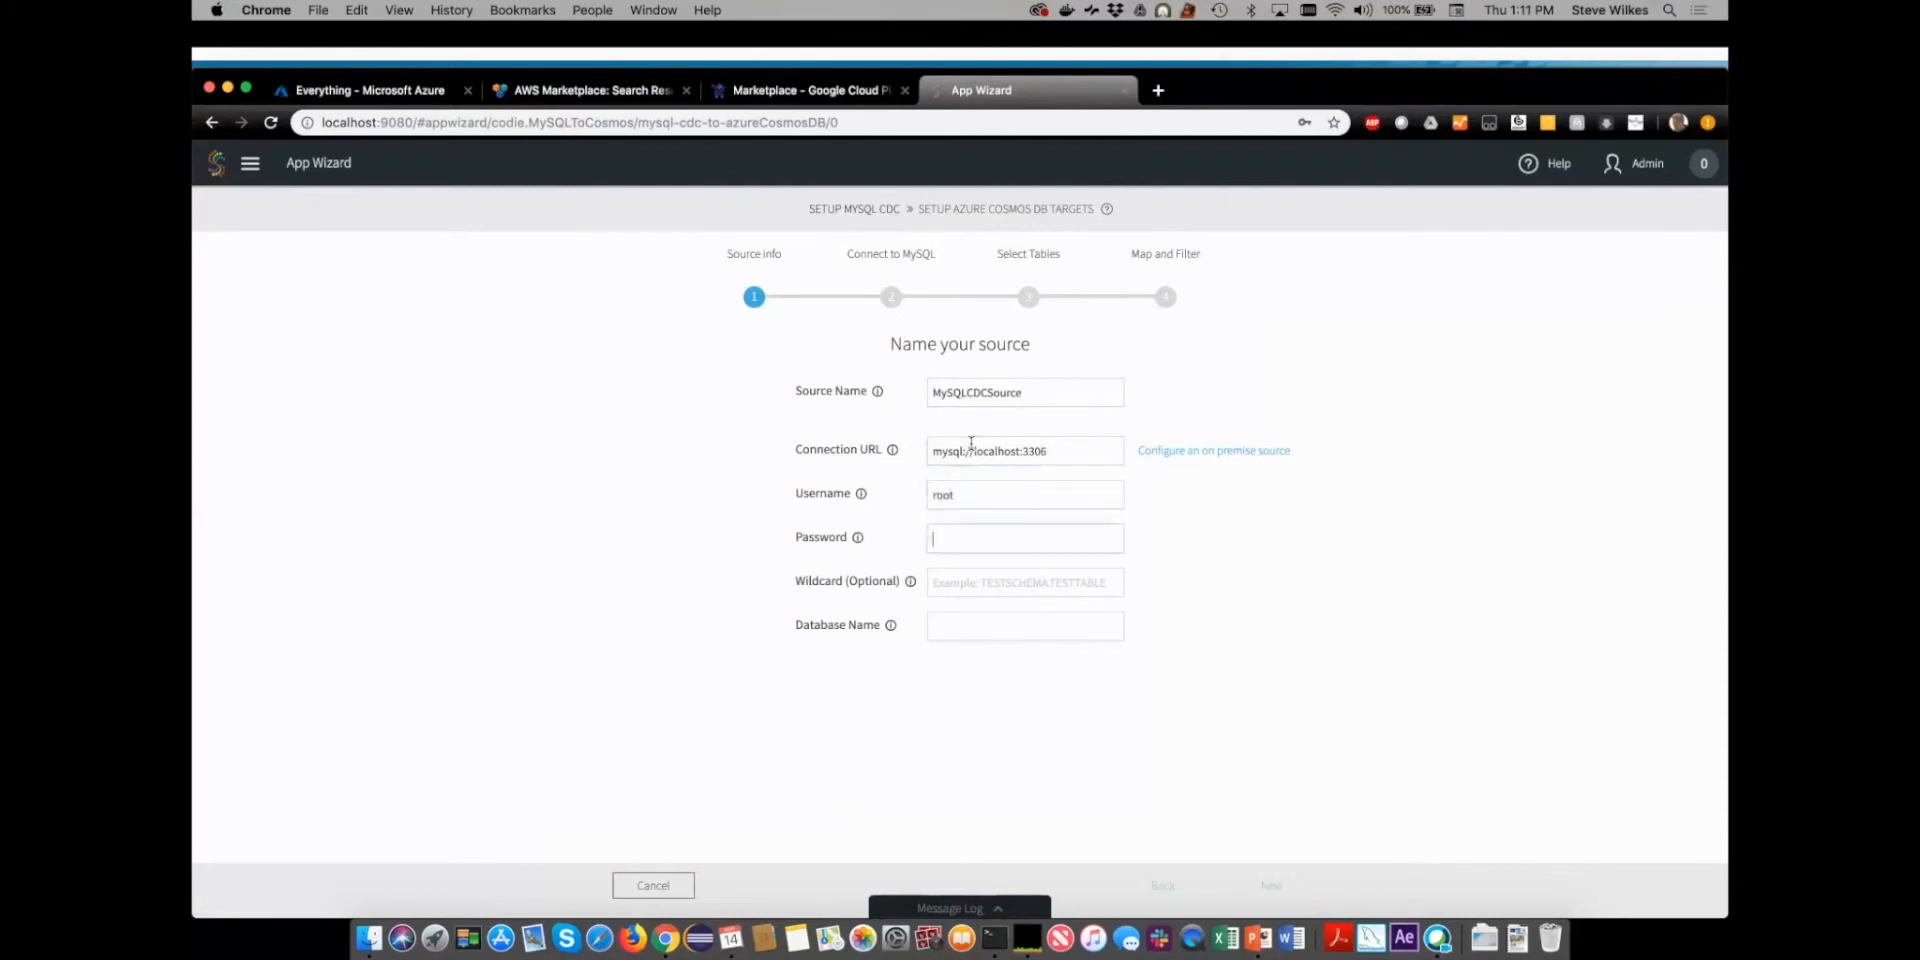
type("password")
key("Tab")
key("Tab")
type("test")
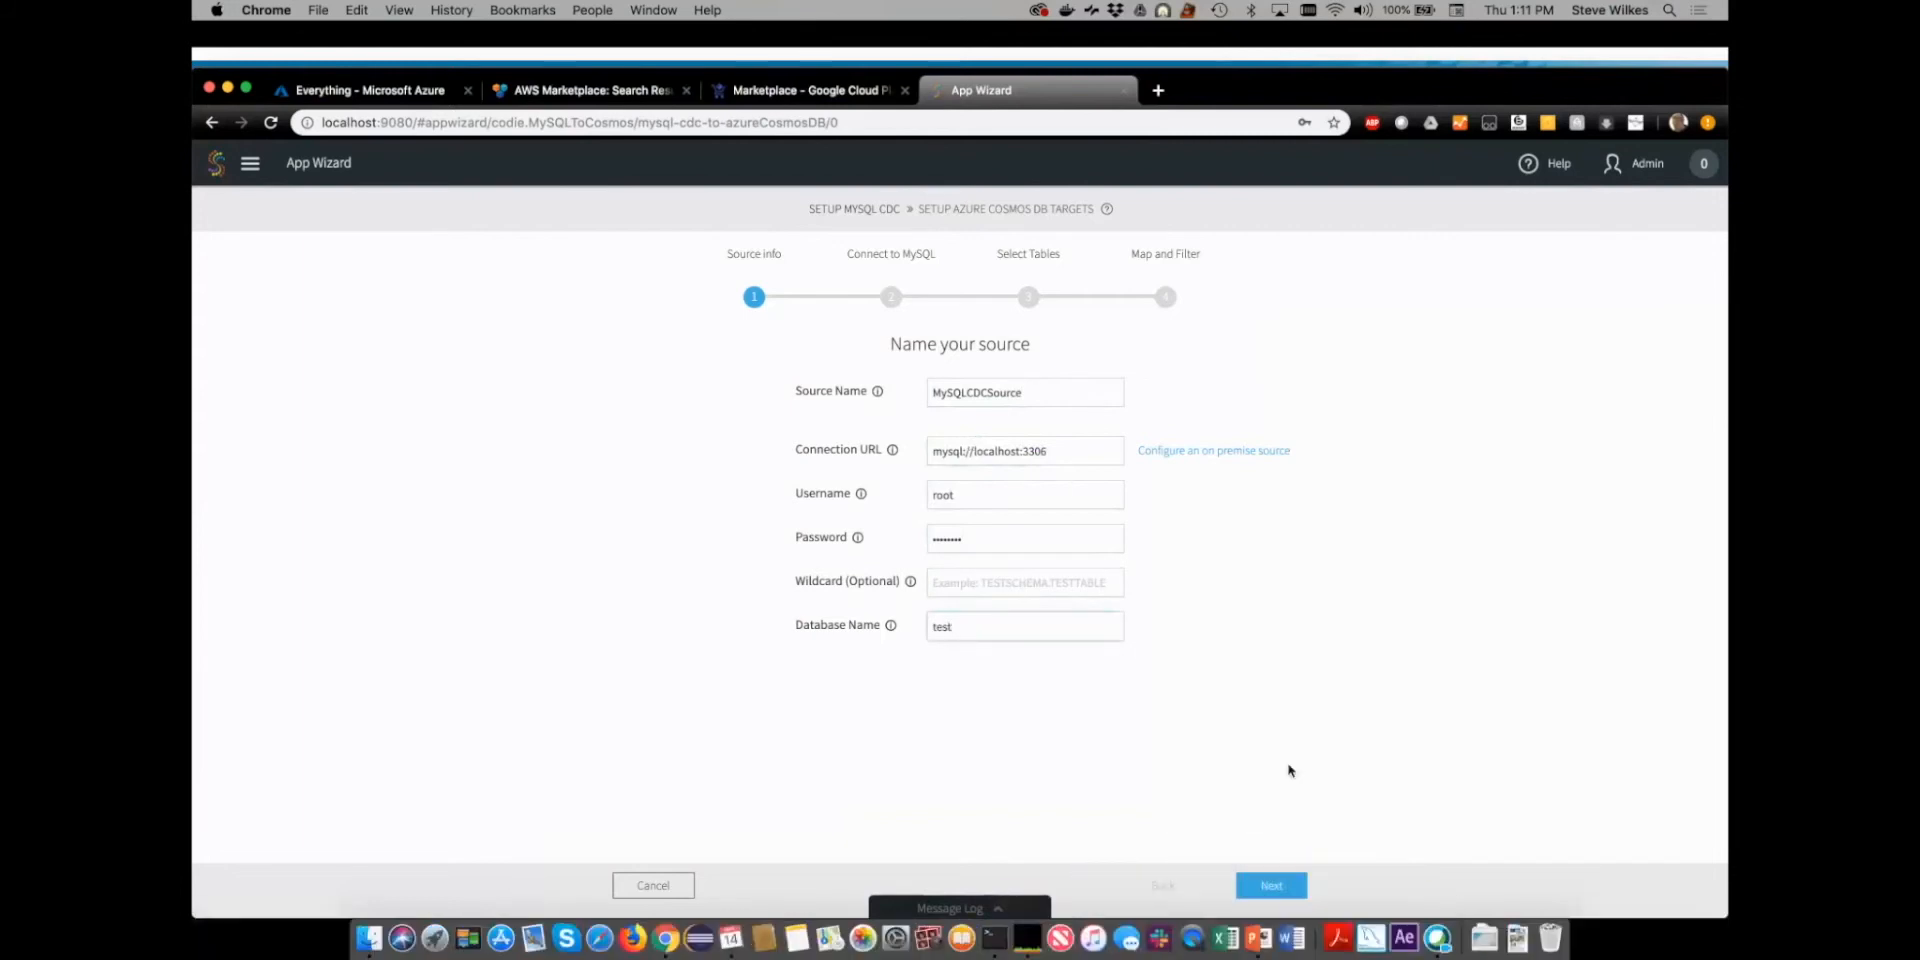
left_click(1272, 884)
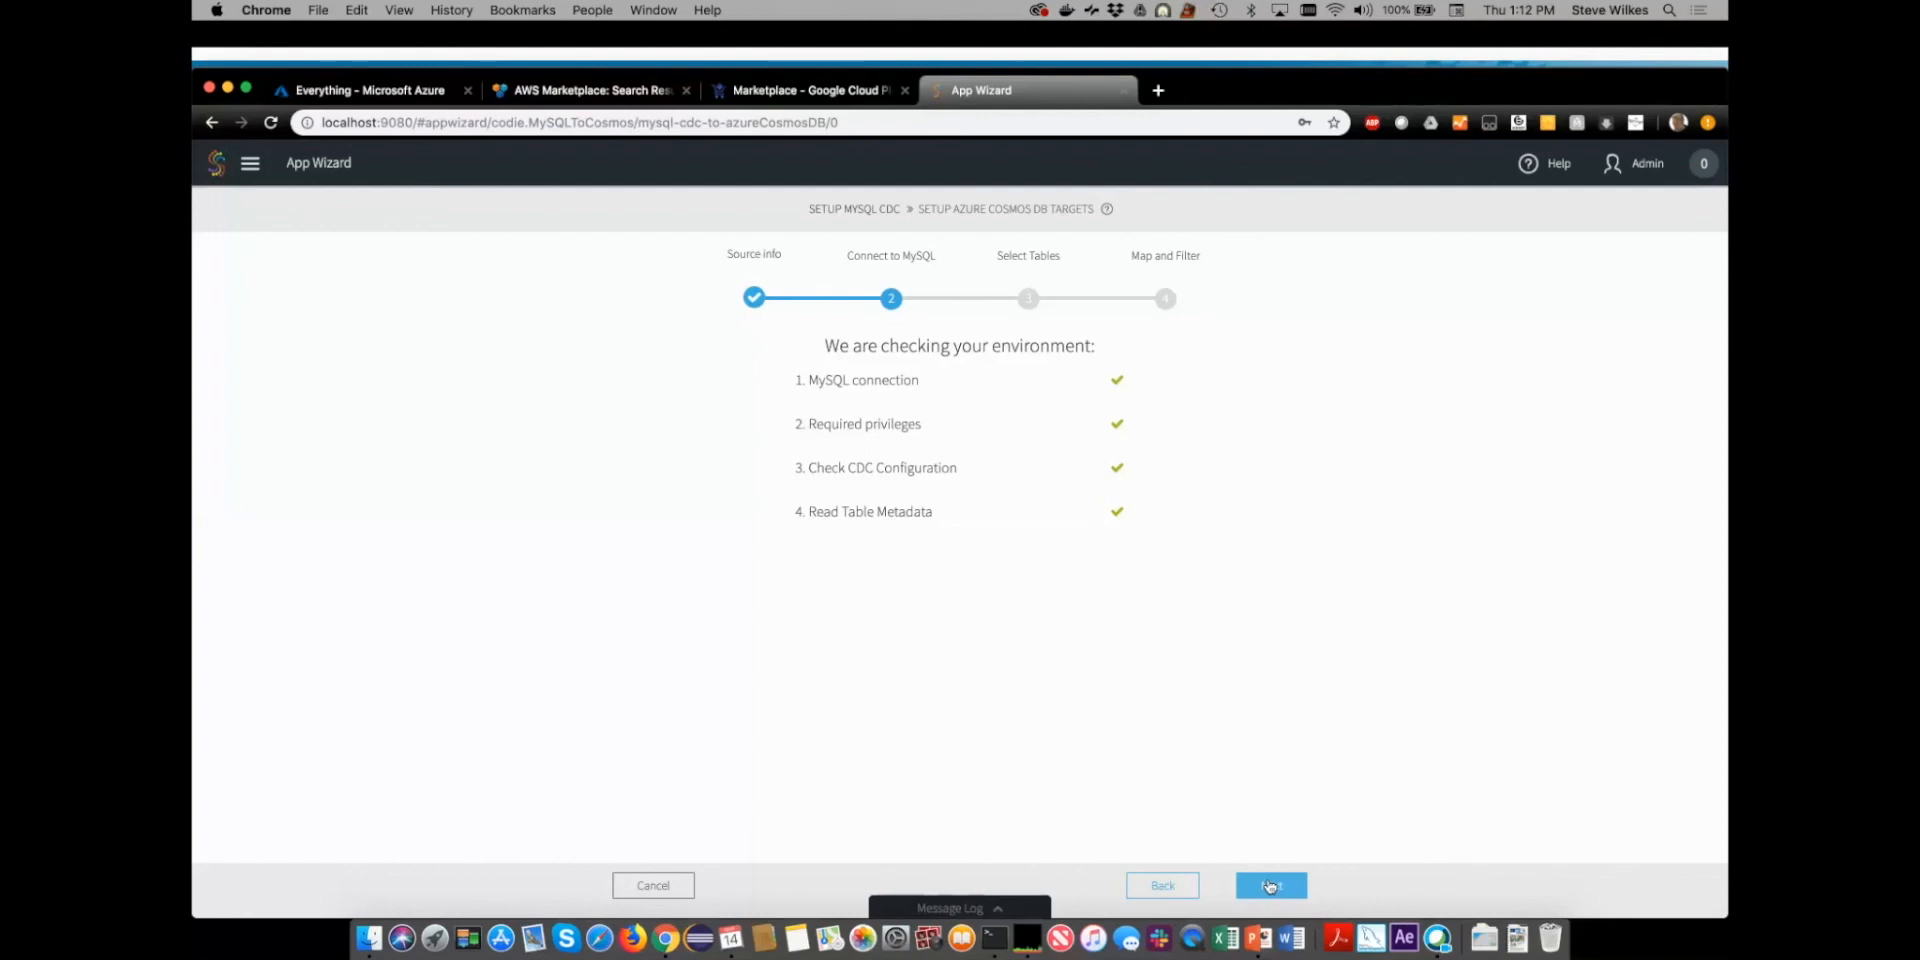
left_click(1270, 886)
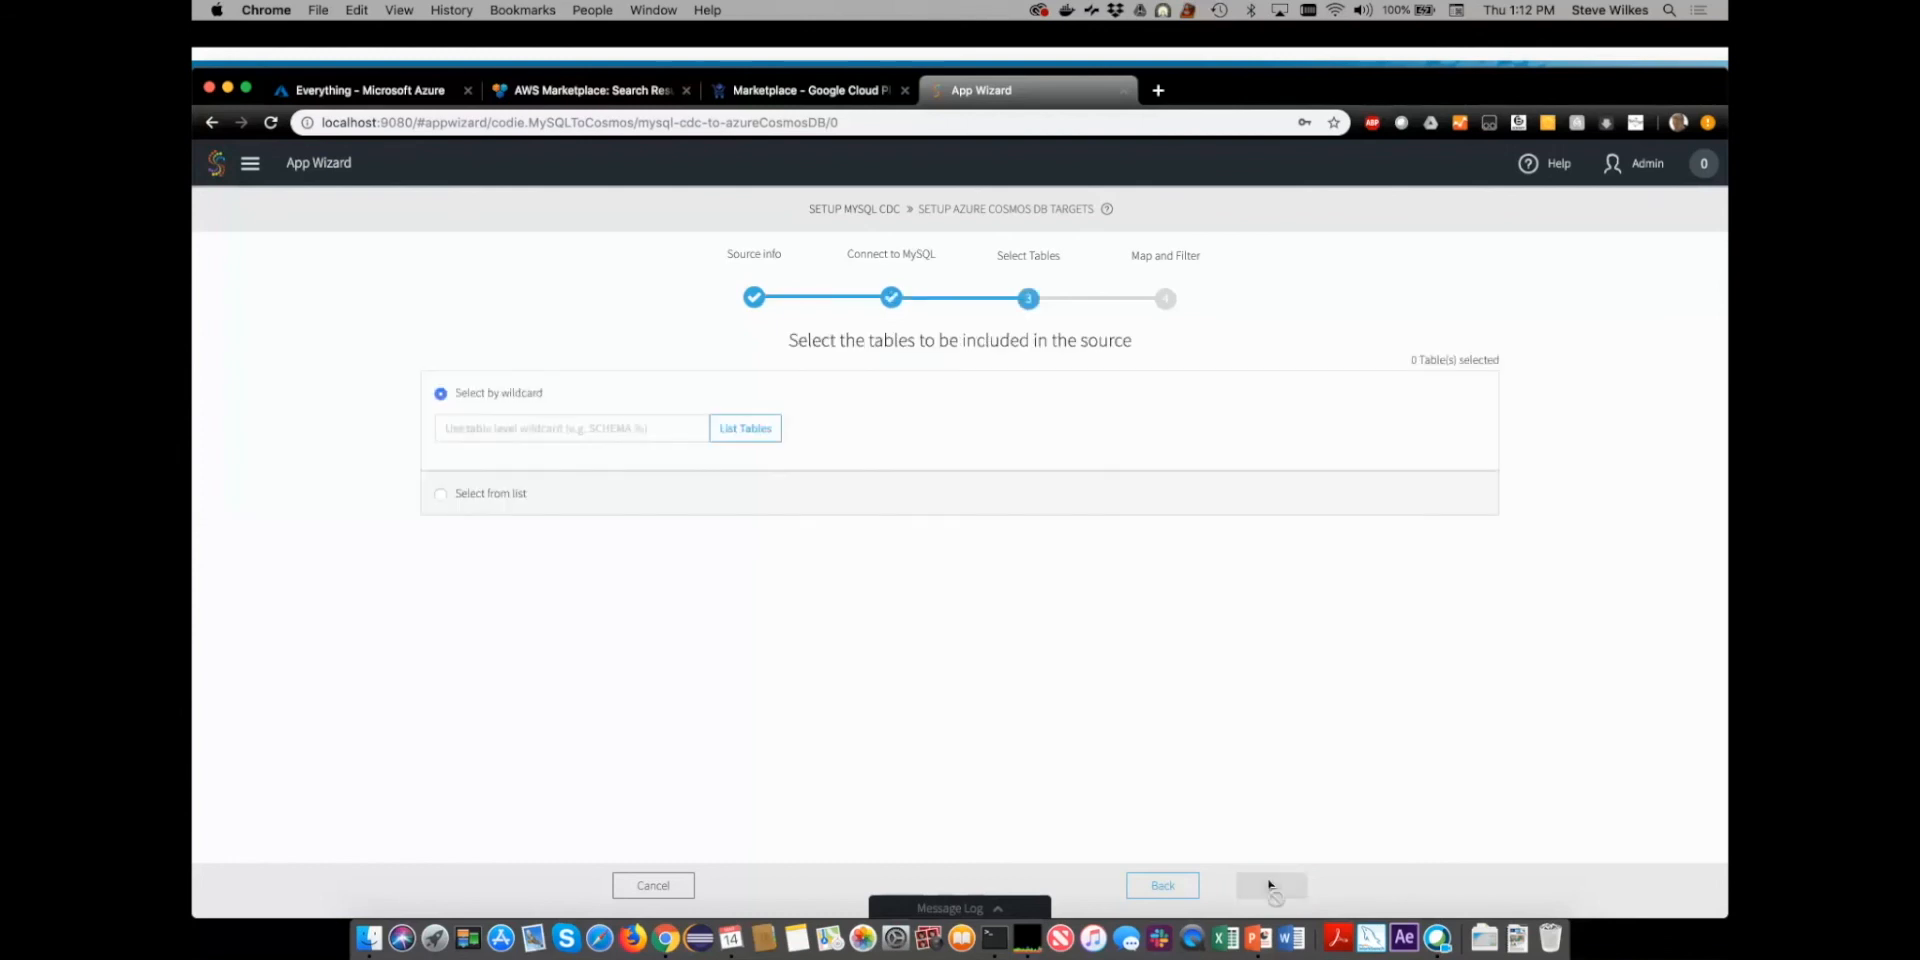
- Include the PRODUCT_INV table from the test schema's list in the source and accept the default mapping and filtering
left_click(438, 497)
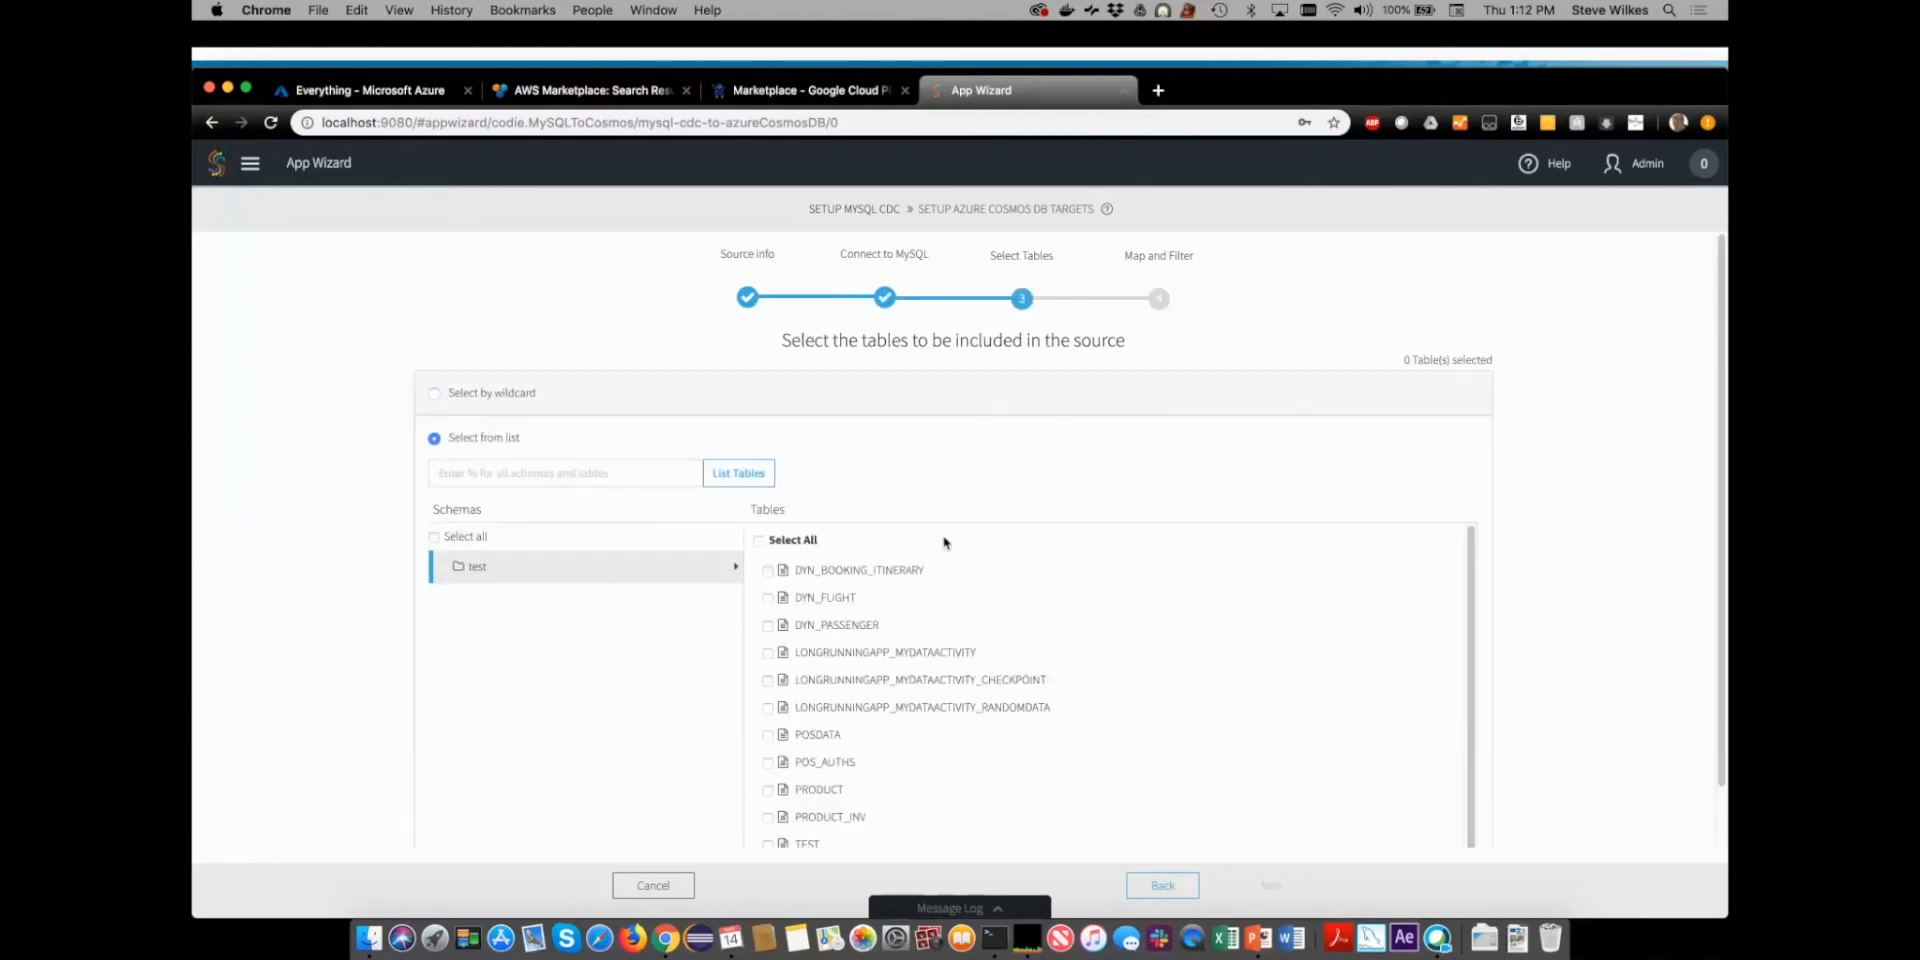
scroll(1002, 675, "down", 2)
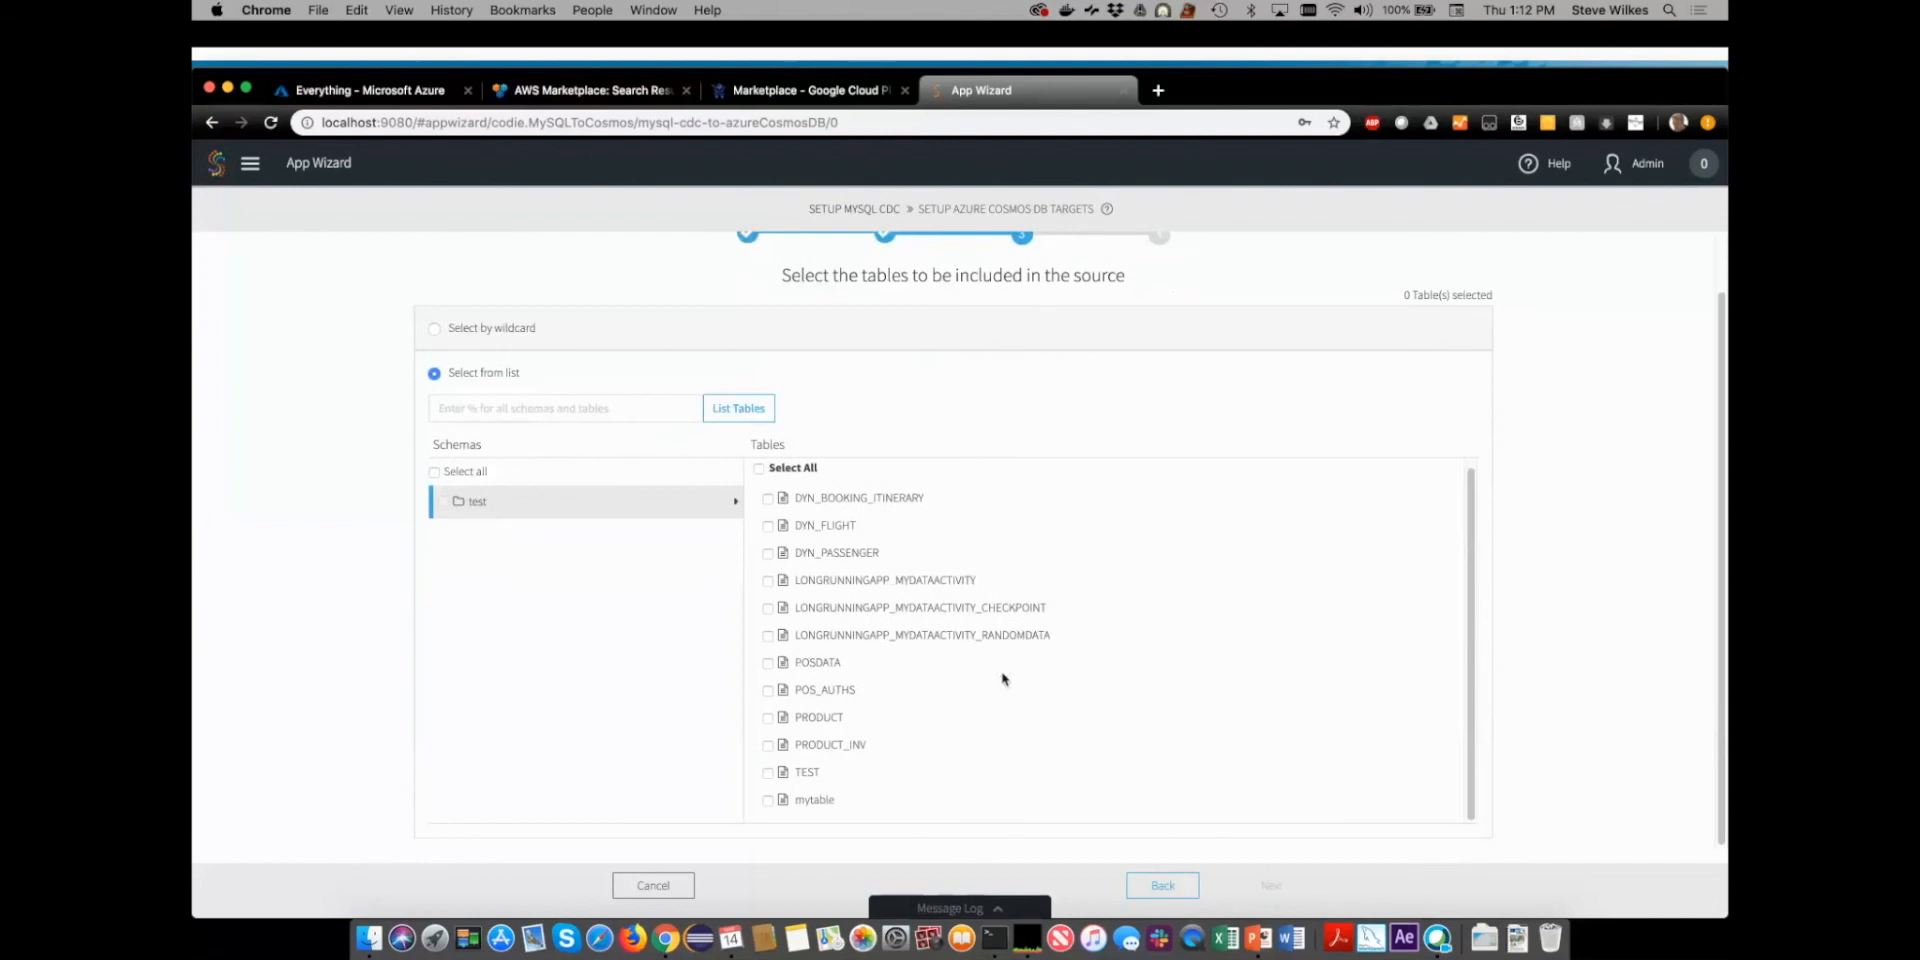
left_click(768, 745)
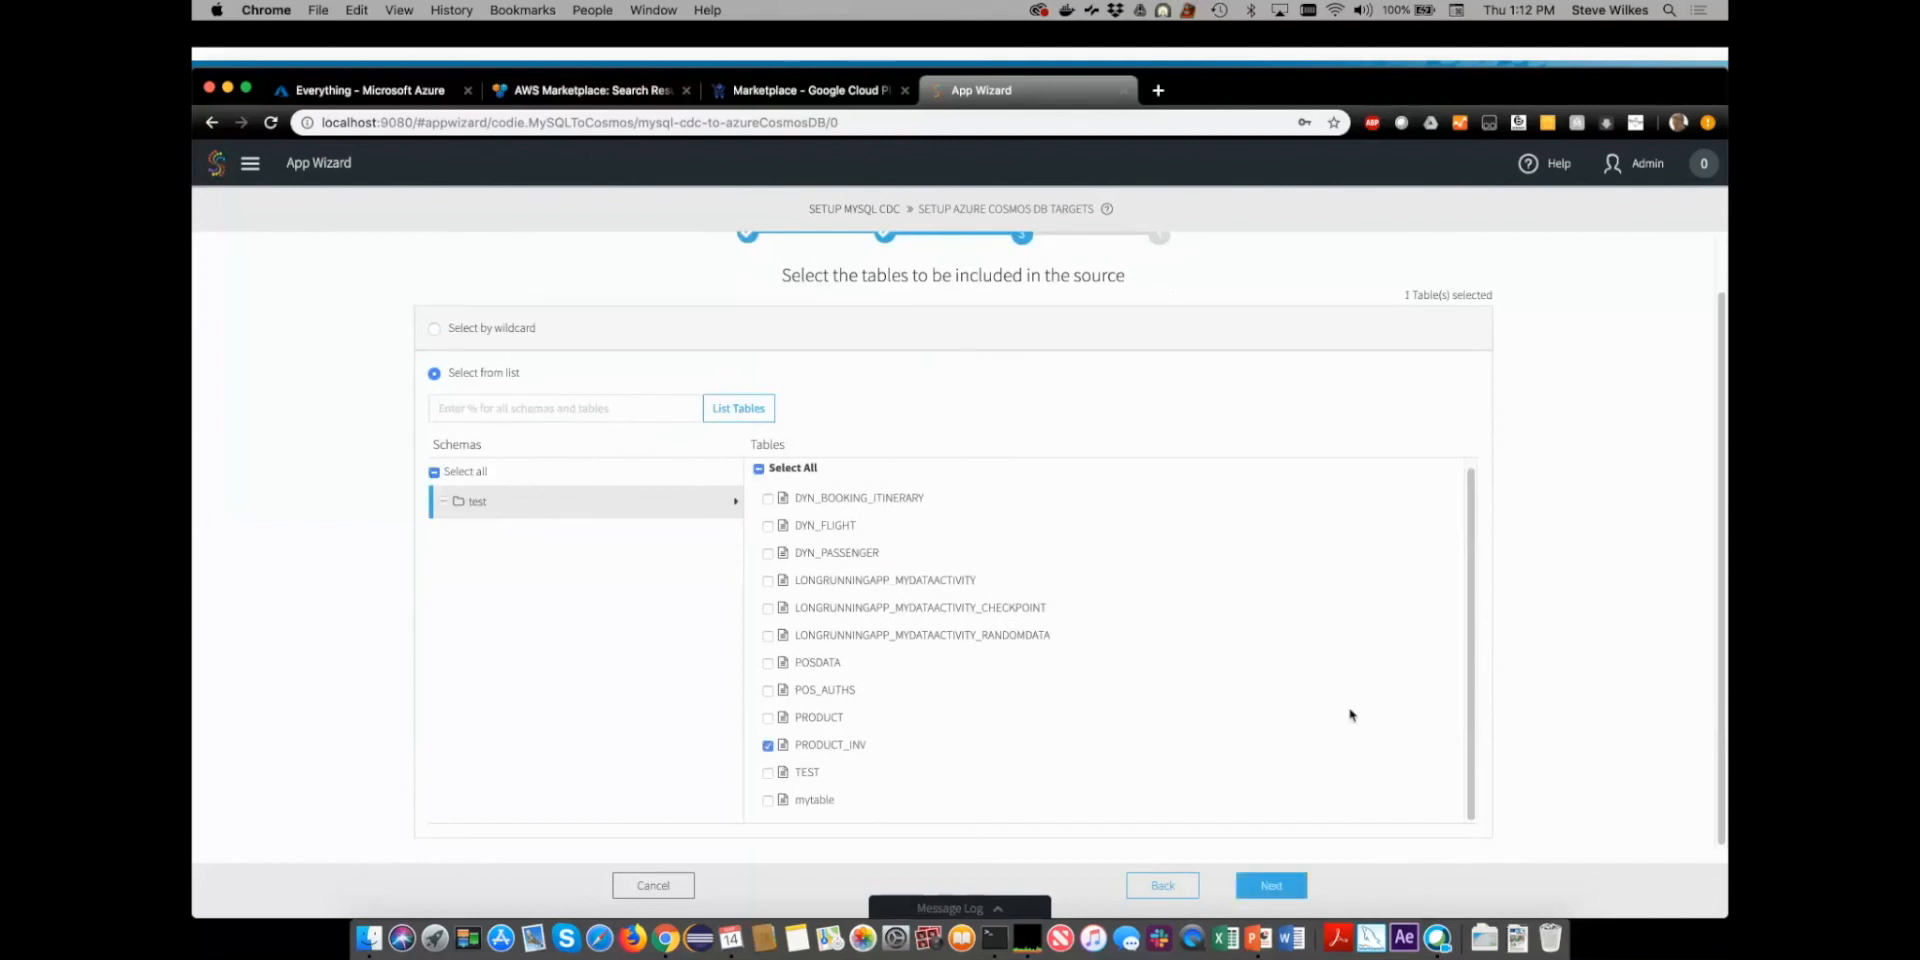
left_click(1272, 886)
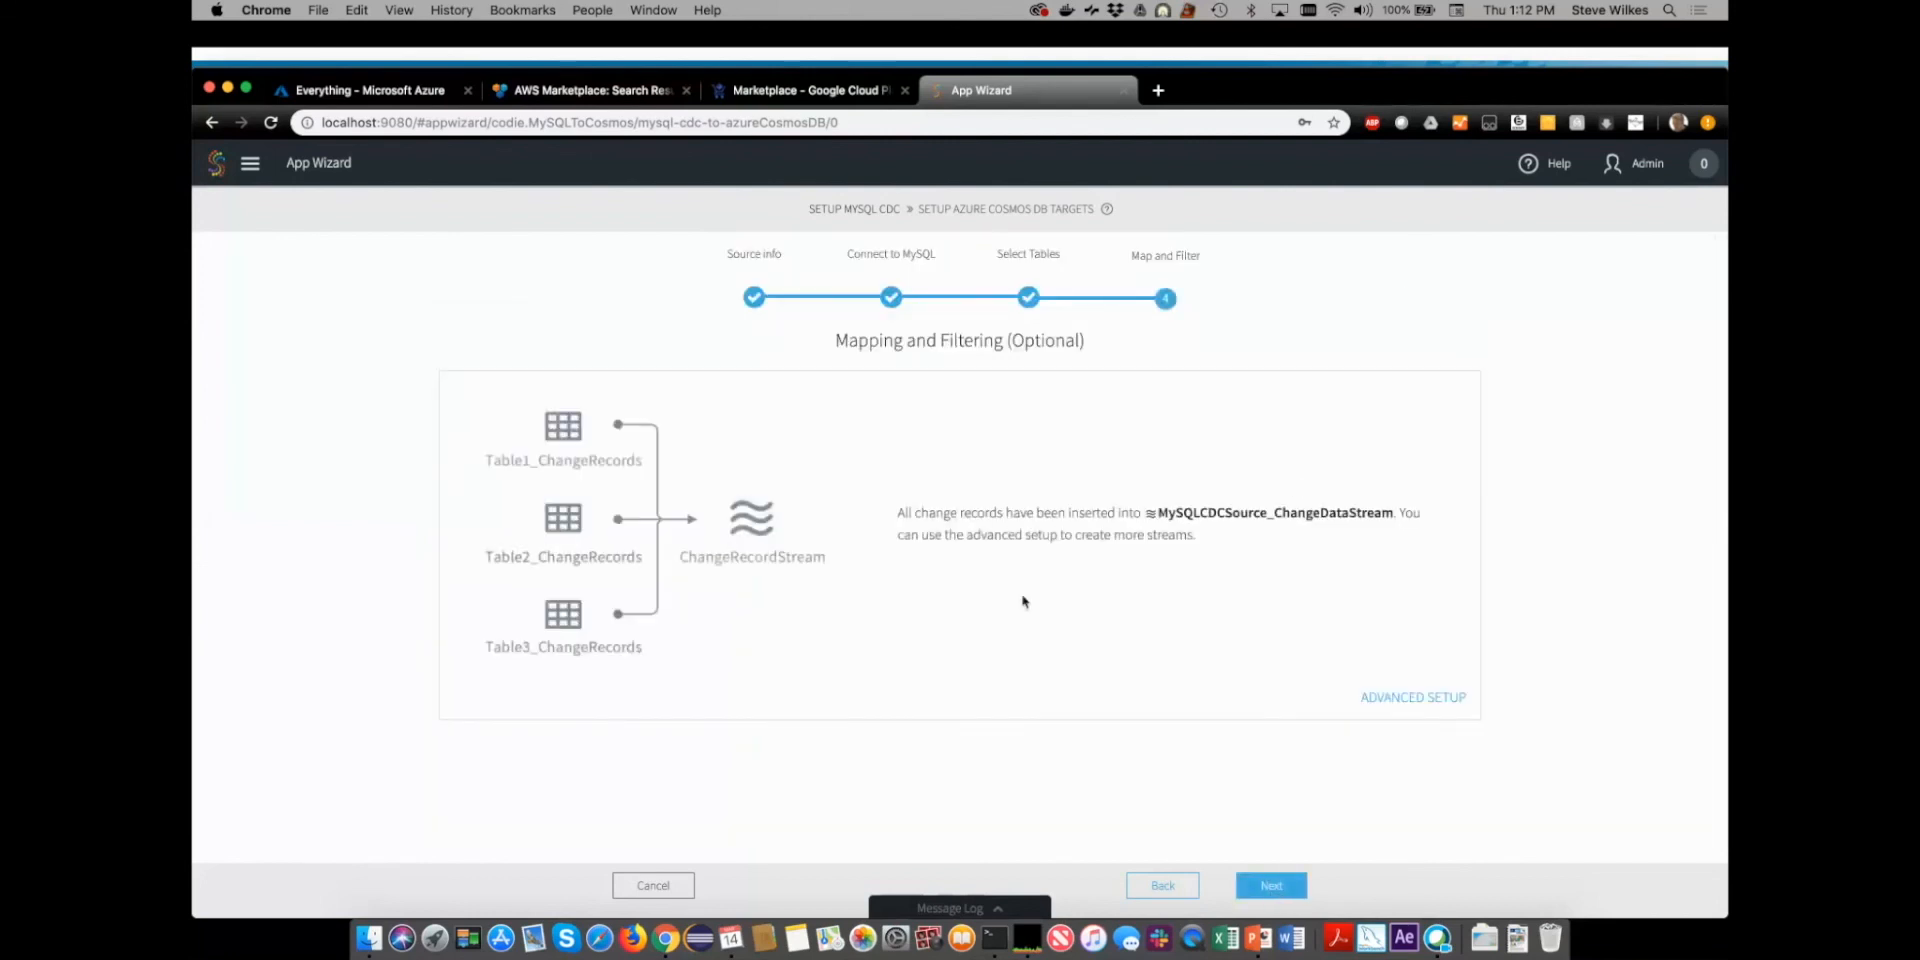
left_click(1270, 886)
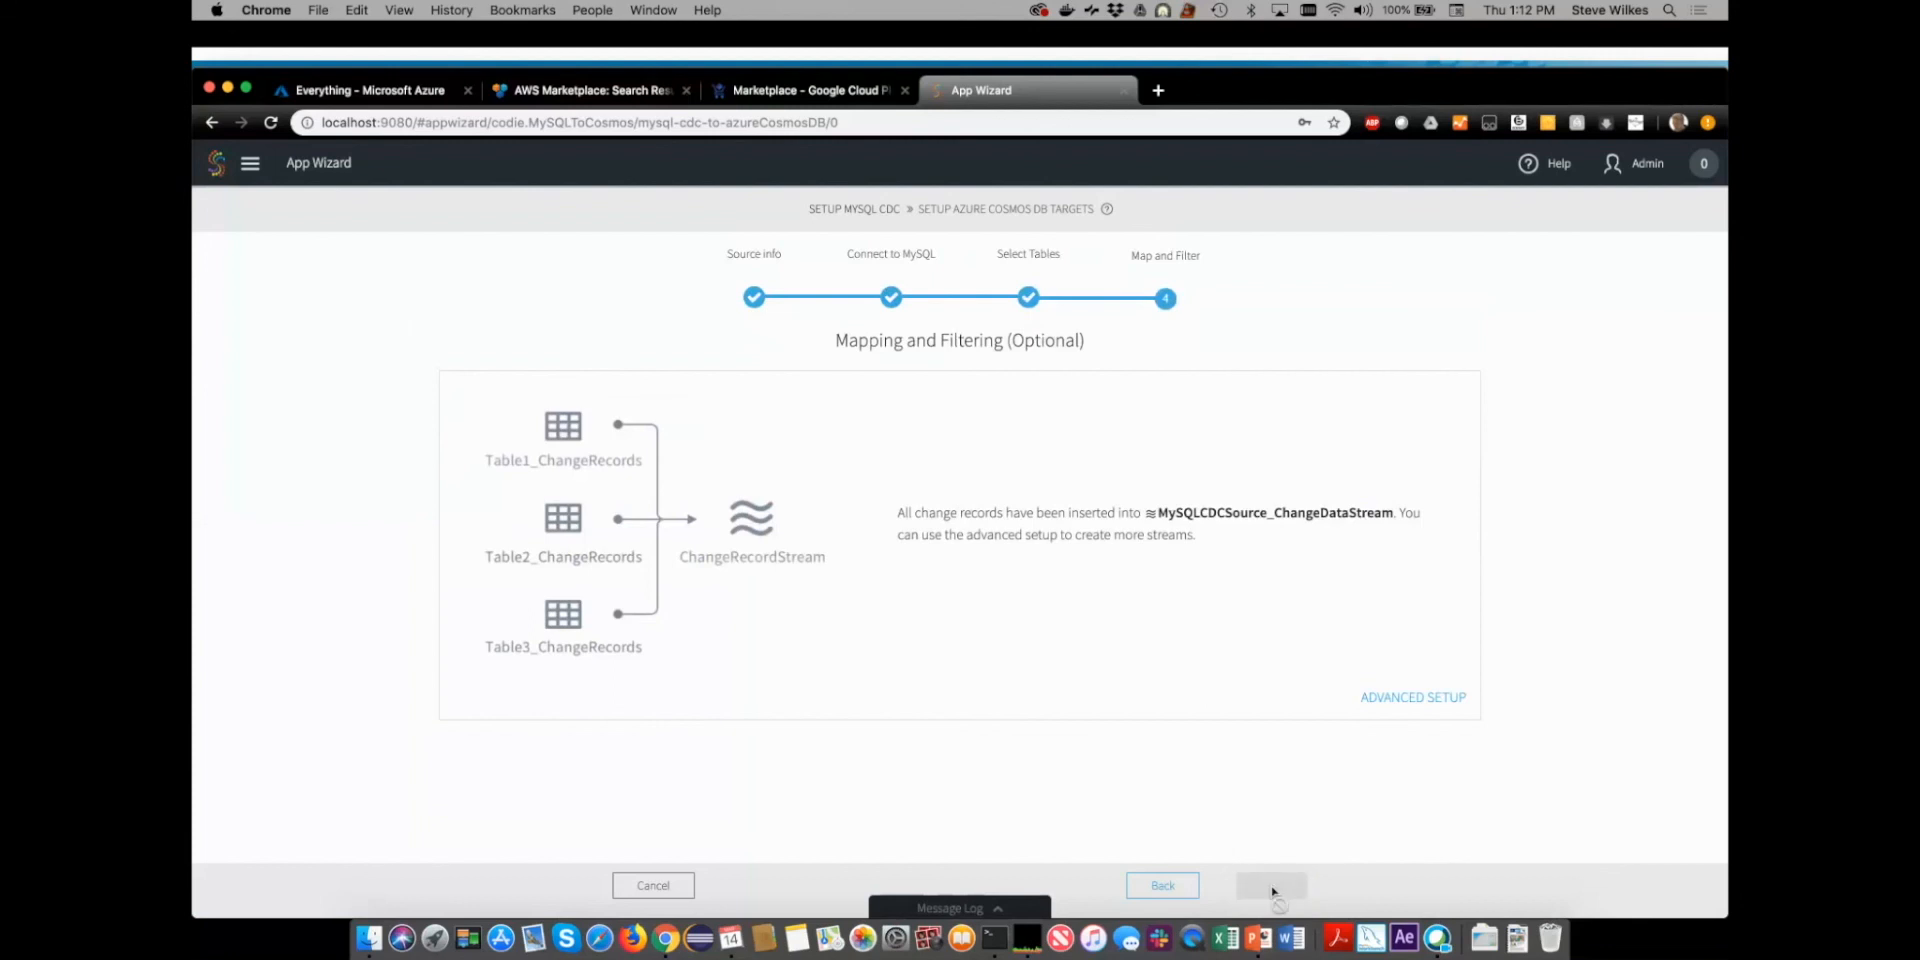